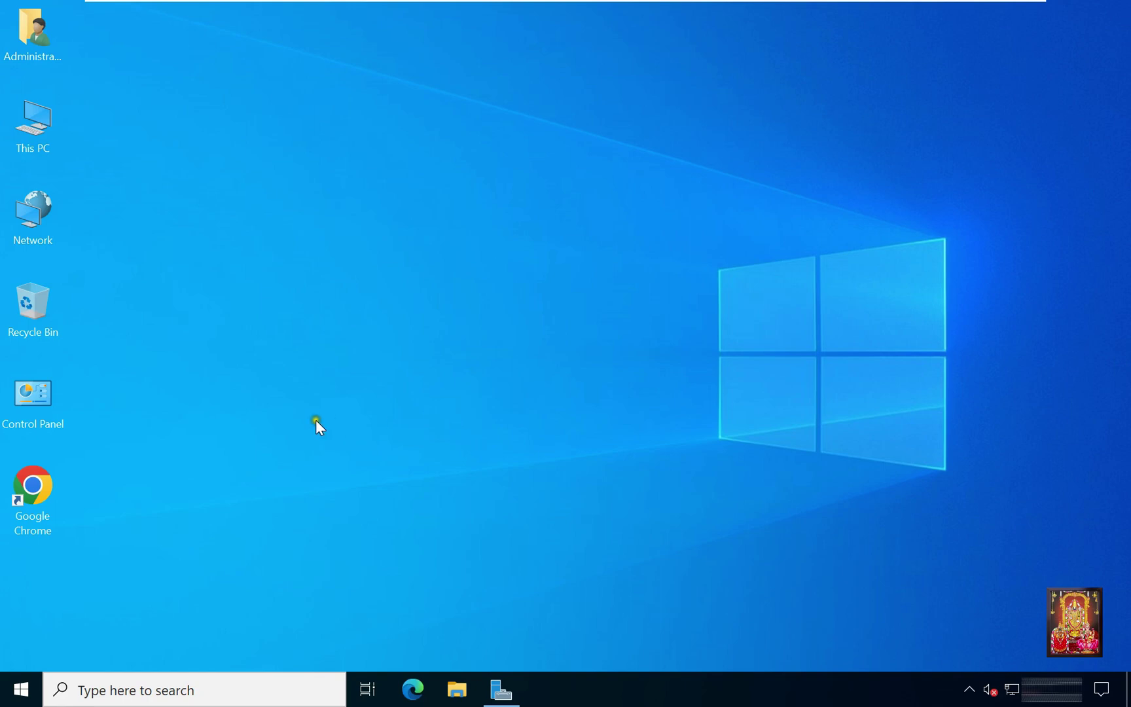
Step: Launch Chrome, go to google.com and search for 'download canon ir2525 printer driver'
click(32, 485)
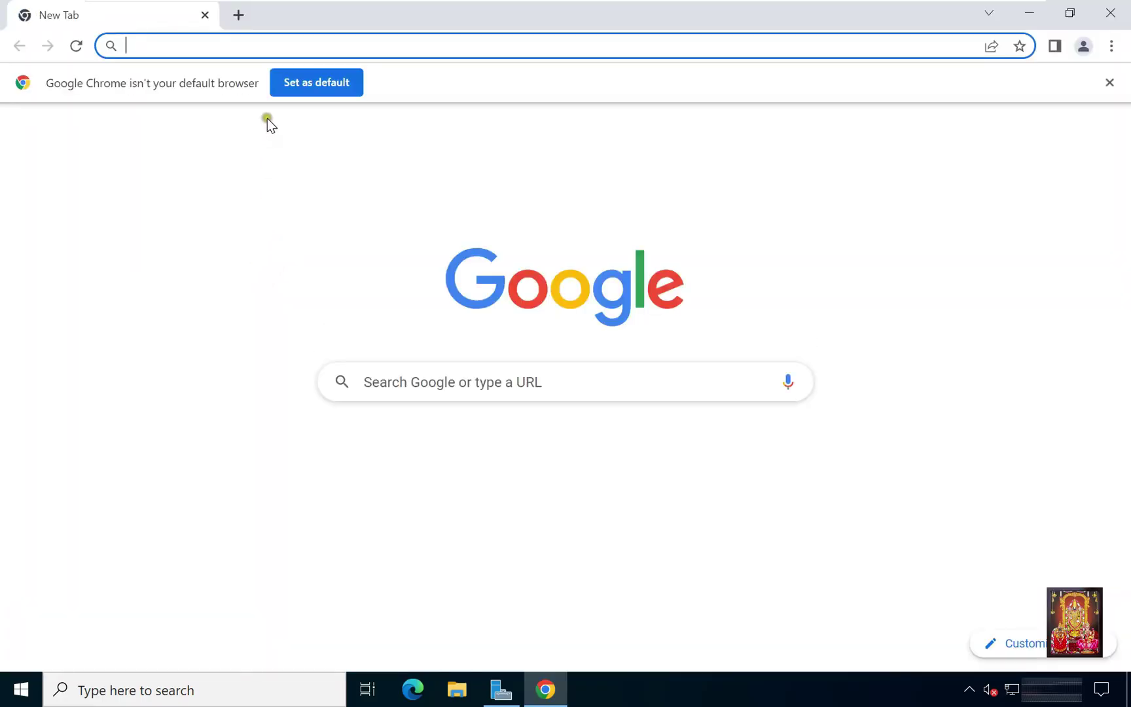
text(go)
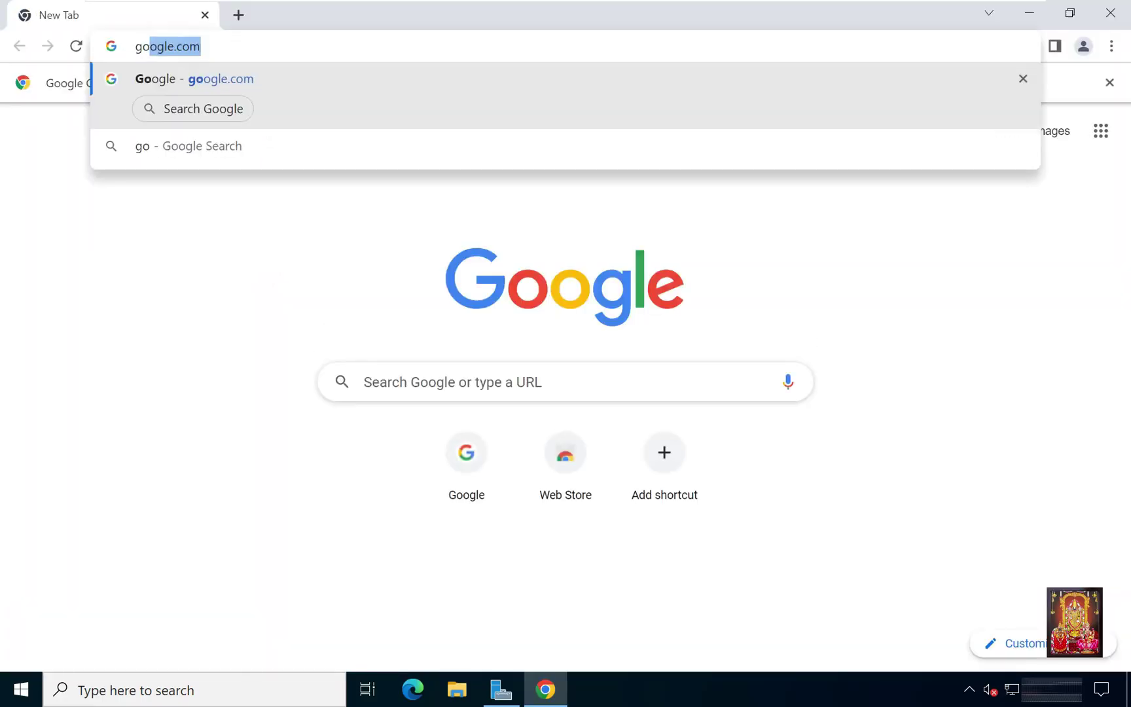
text(ogle.com)
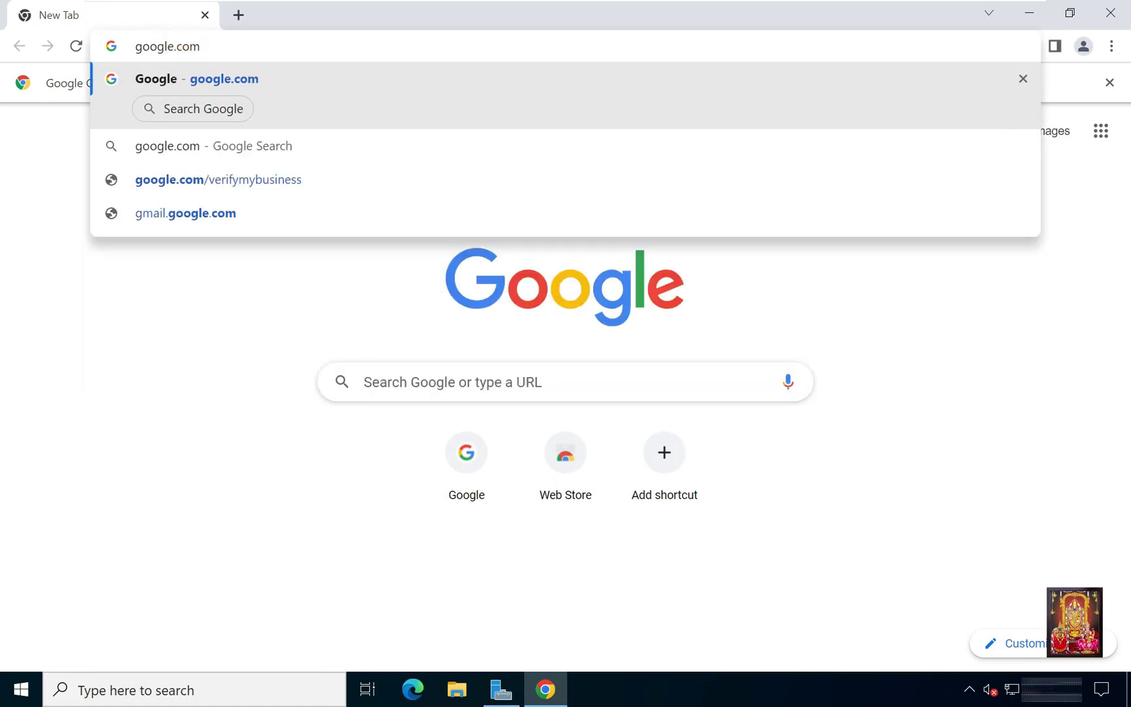
key(Return)
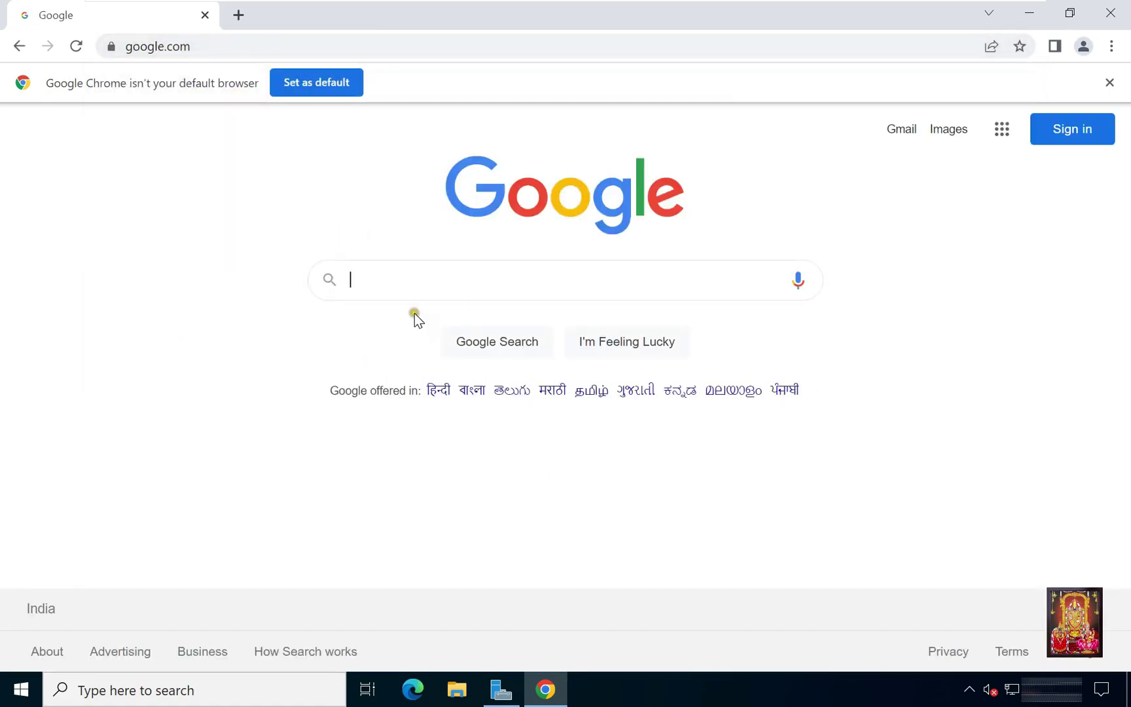
click(388, 281)
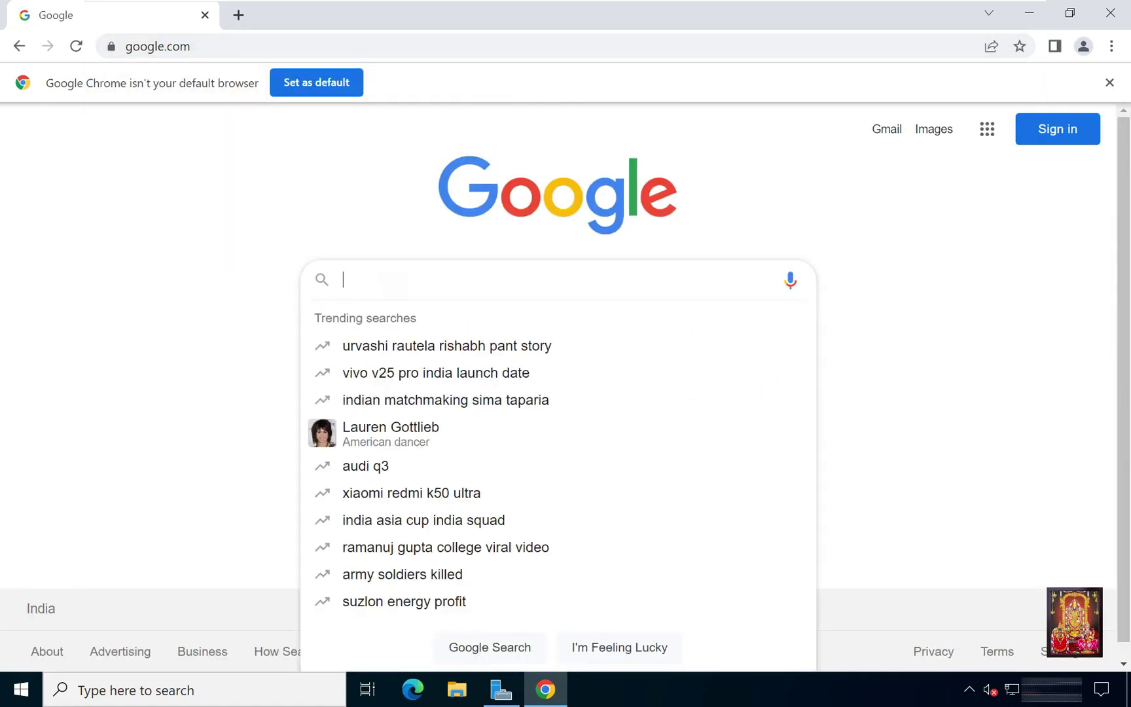
text(download )
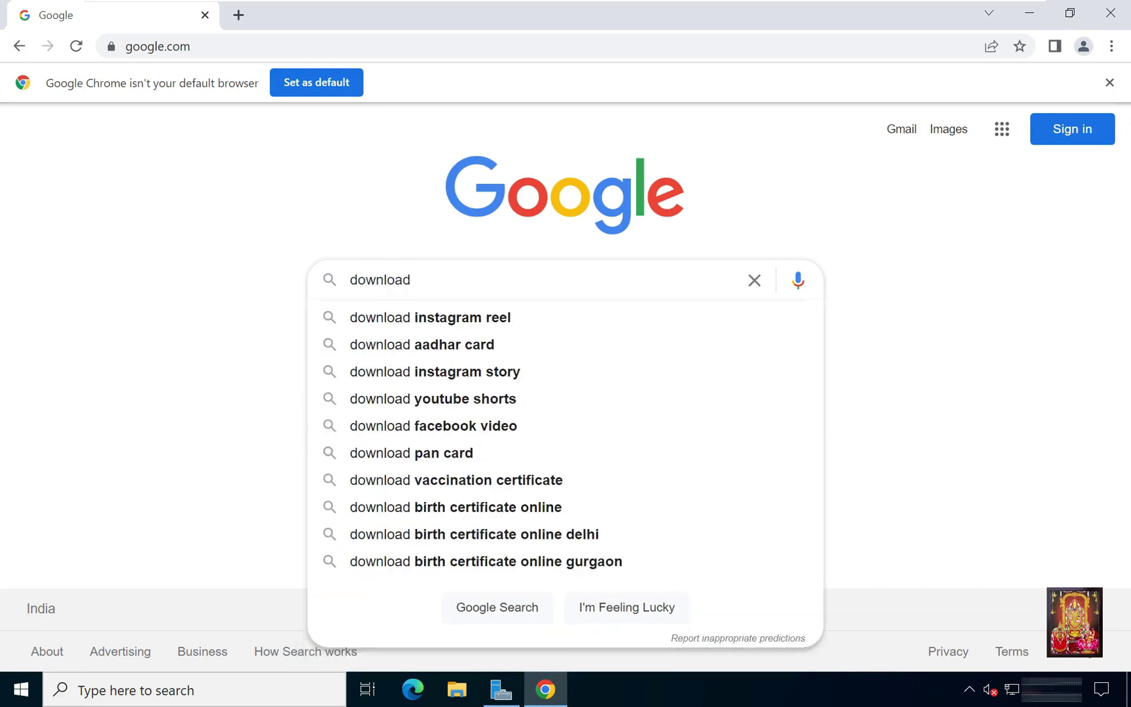
text(canon )
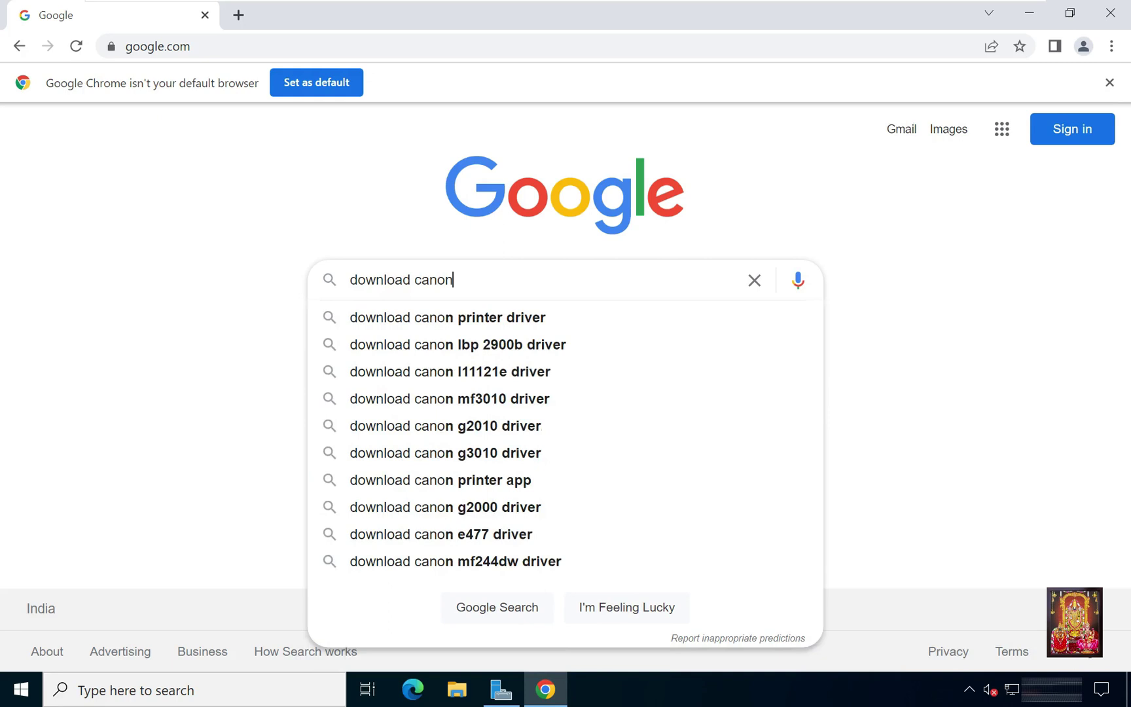
text(IR)
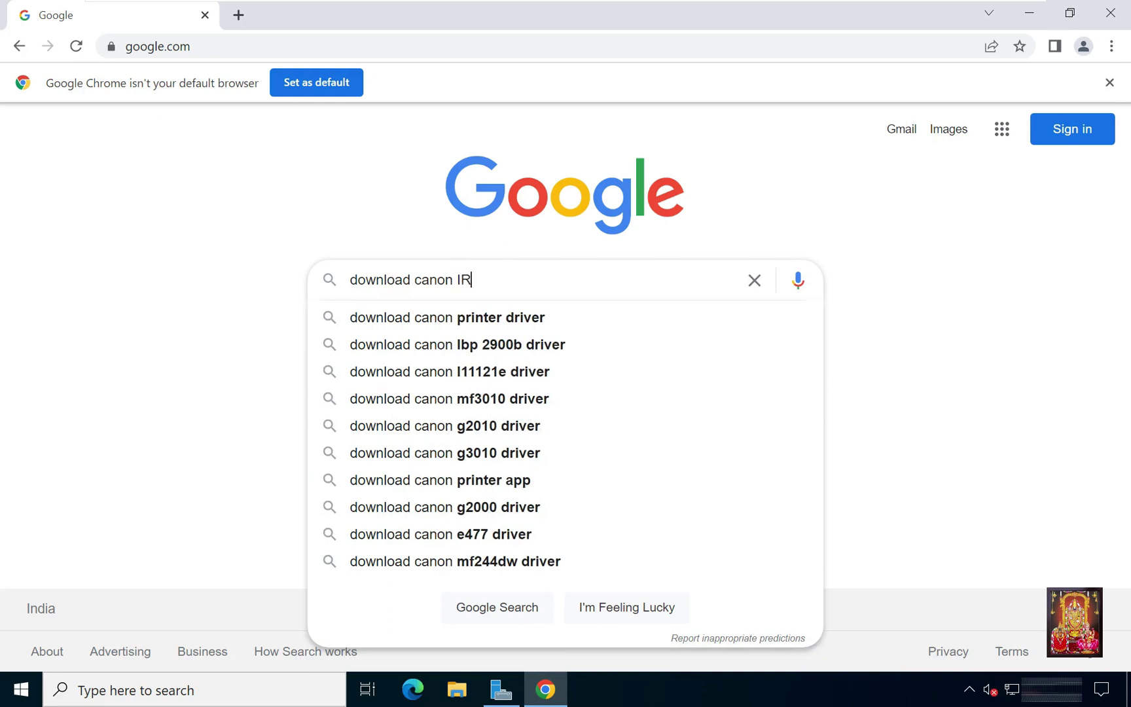
text(2525)
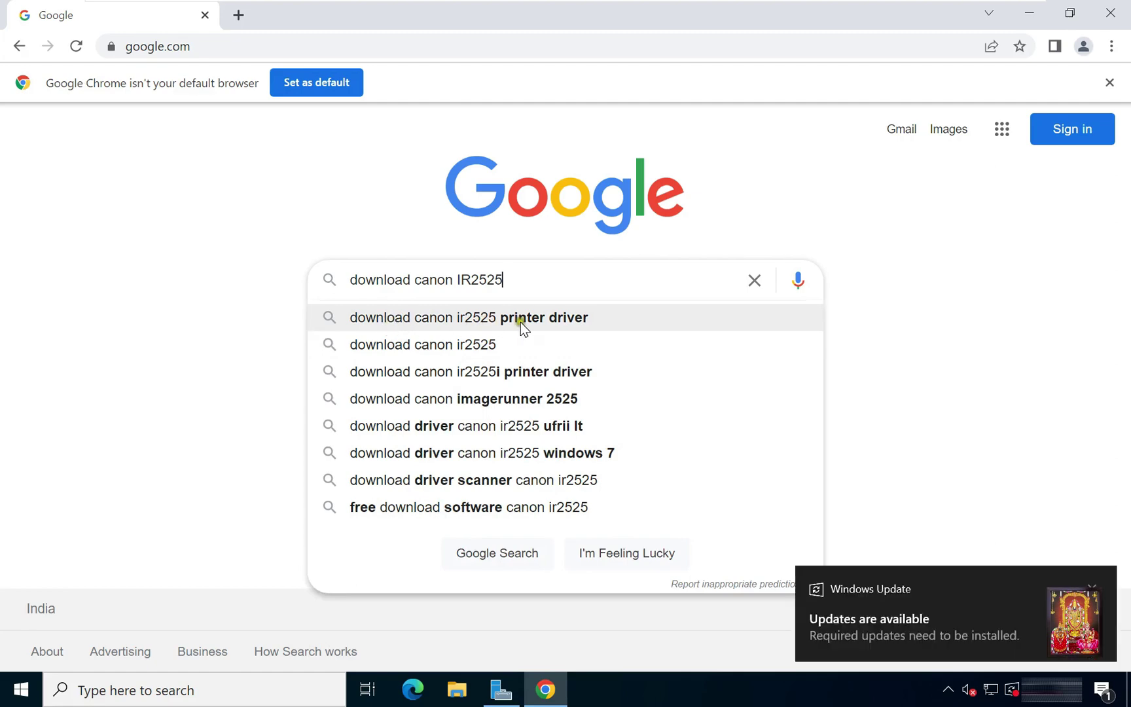
click(549, 320)
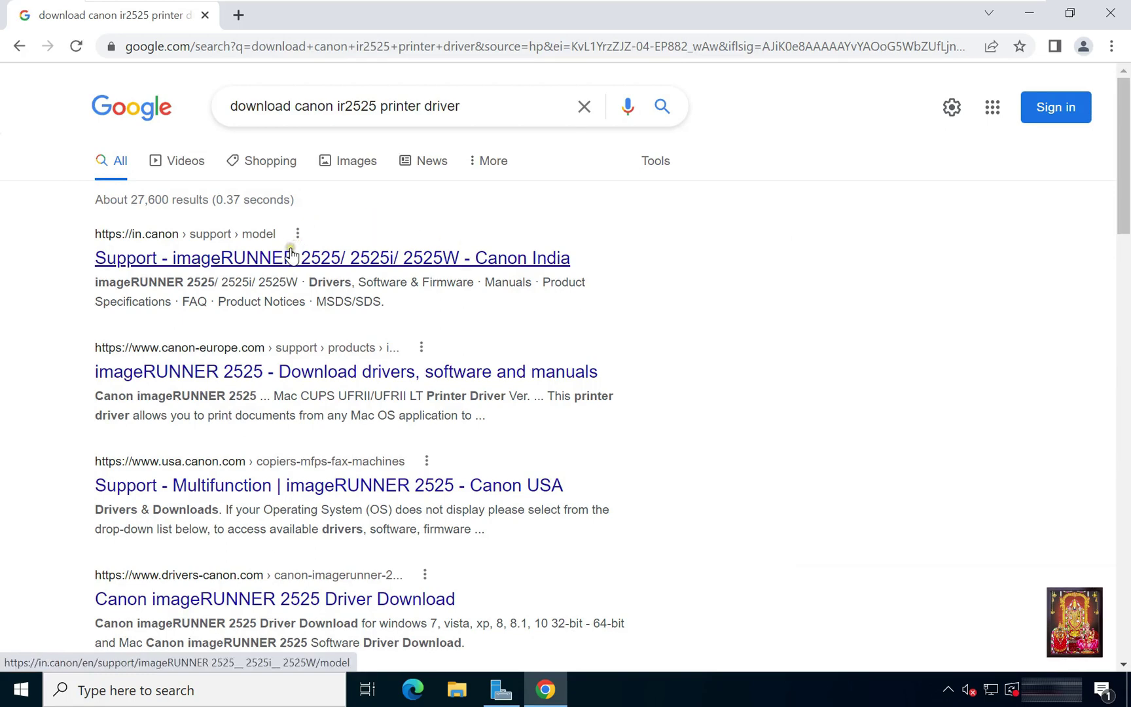
Step: Go to the Canon India imageRUNNER 2525 support page from the search results
click(291, 249)
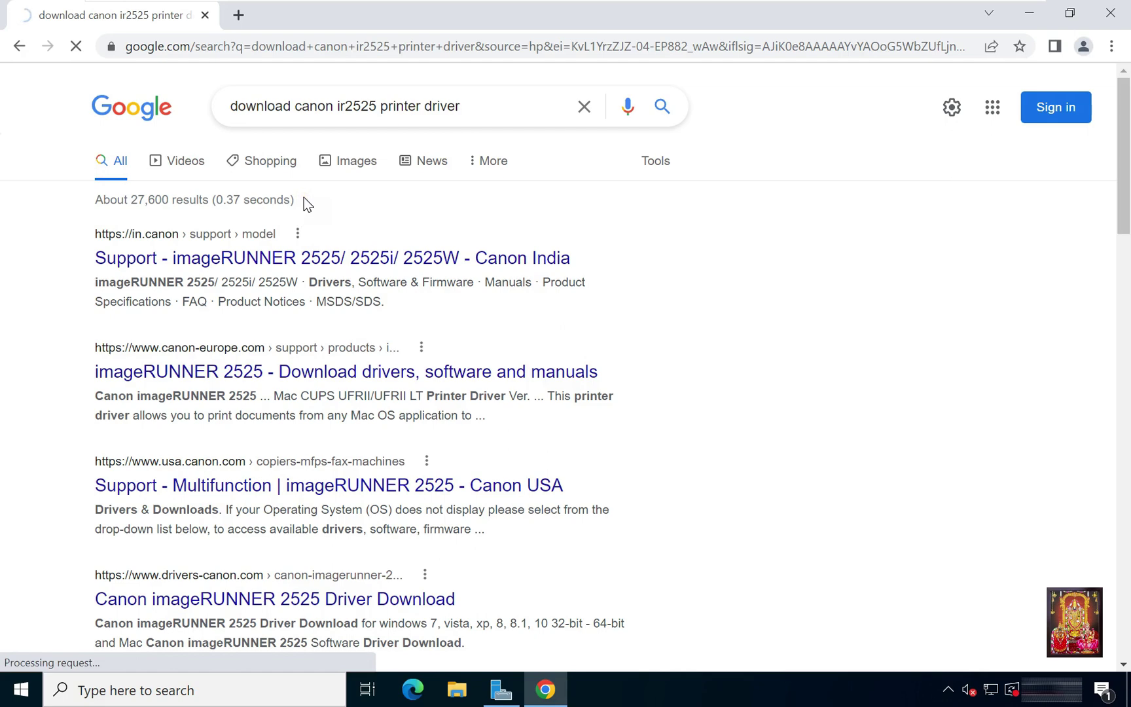
click(314, 203)
click(297, 224)
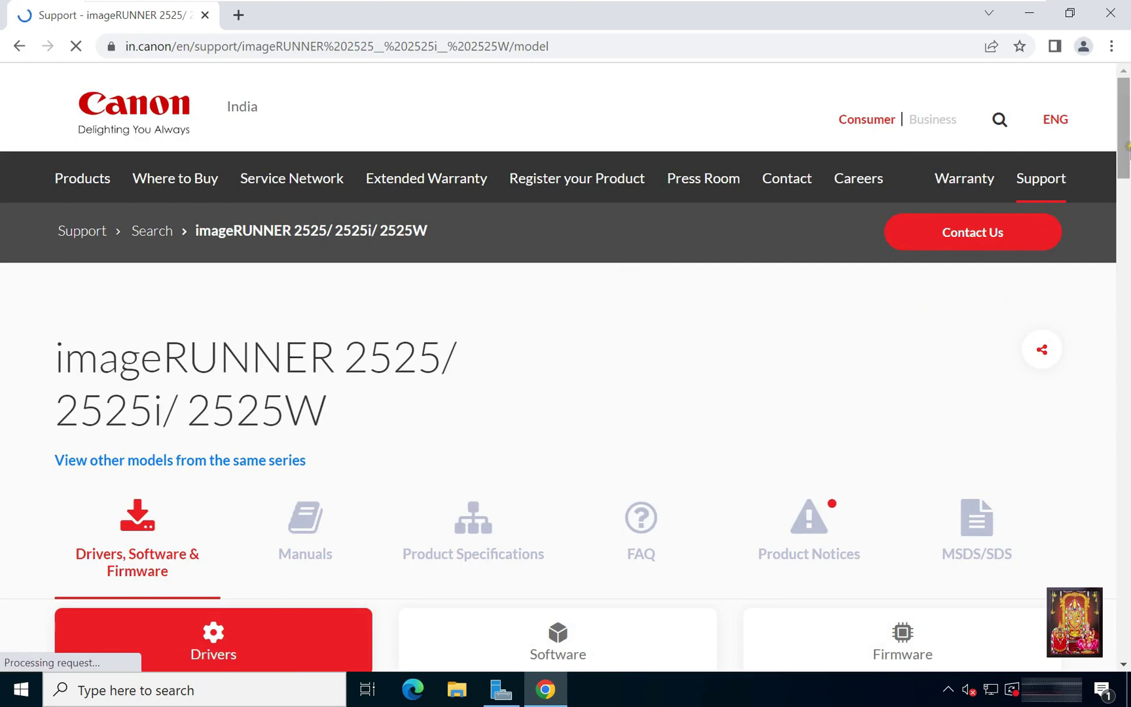
scroll(1123, 181, down, 2)
scroll(1123, 177, down, 1)
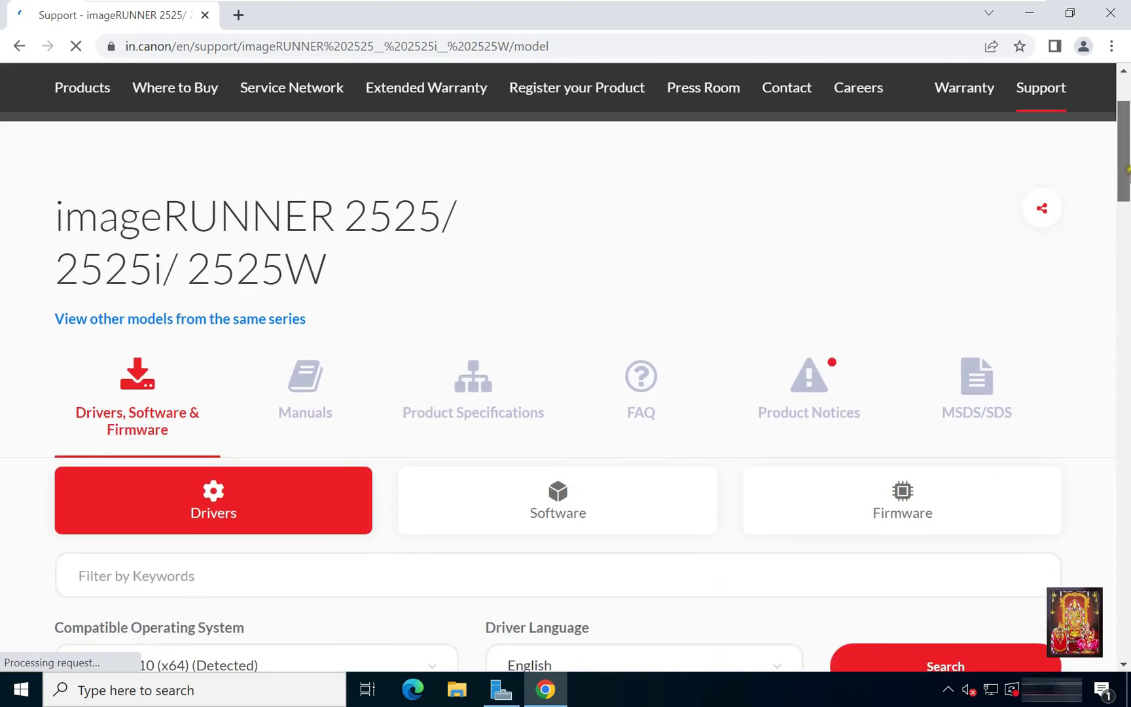
scroll(1105, 213, down, 2)
scroll(1078, 243, down, 2)
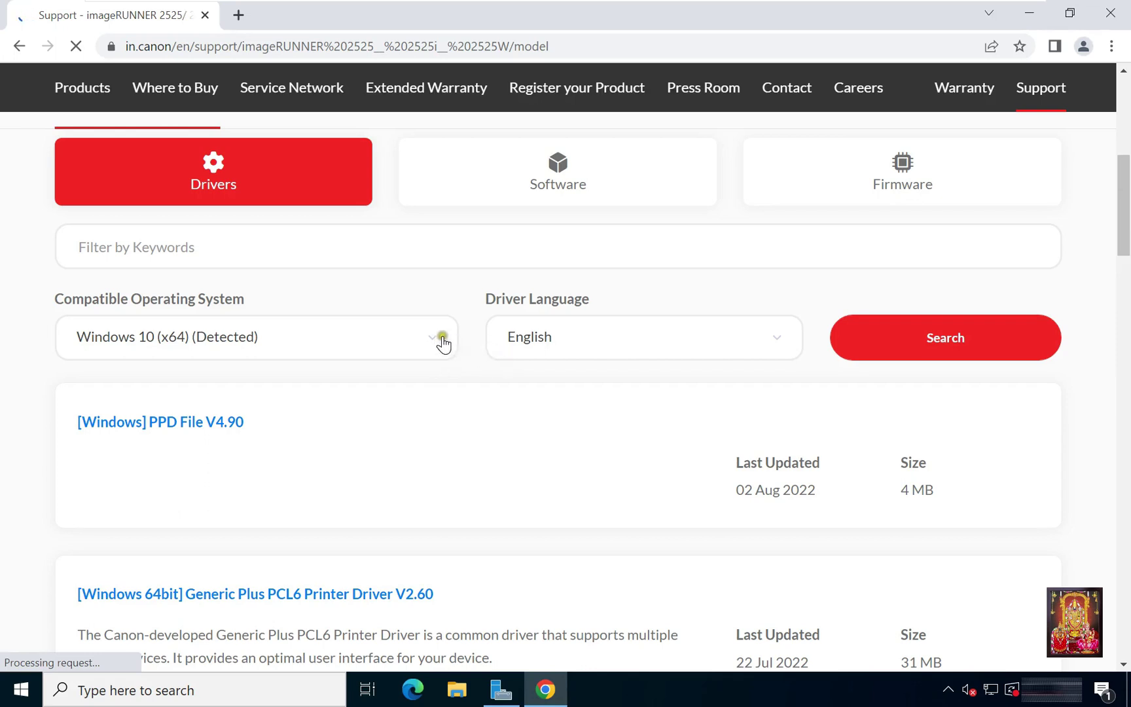
Step: Choose Windows Server 2022 as the OS and download the UFRII LT Printer Driver V30.86
click(441, 341)
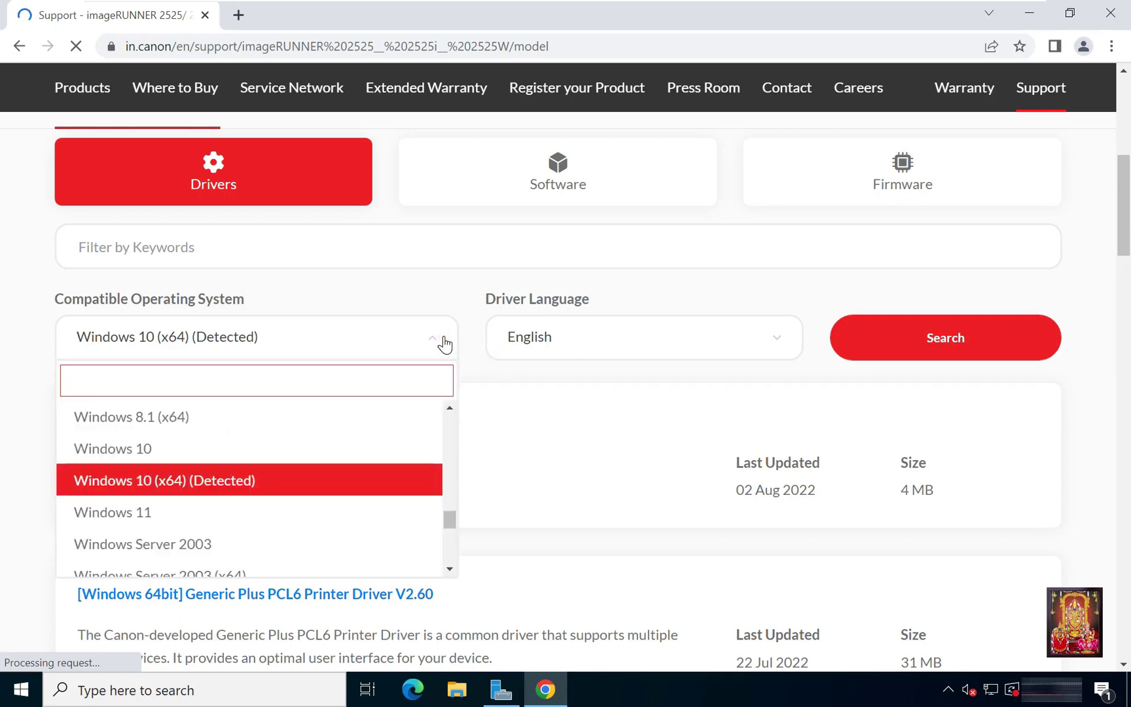
drag(448, 519, 453, 540)
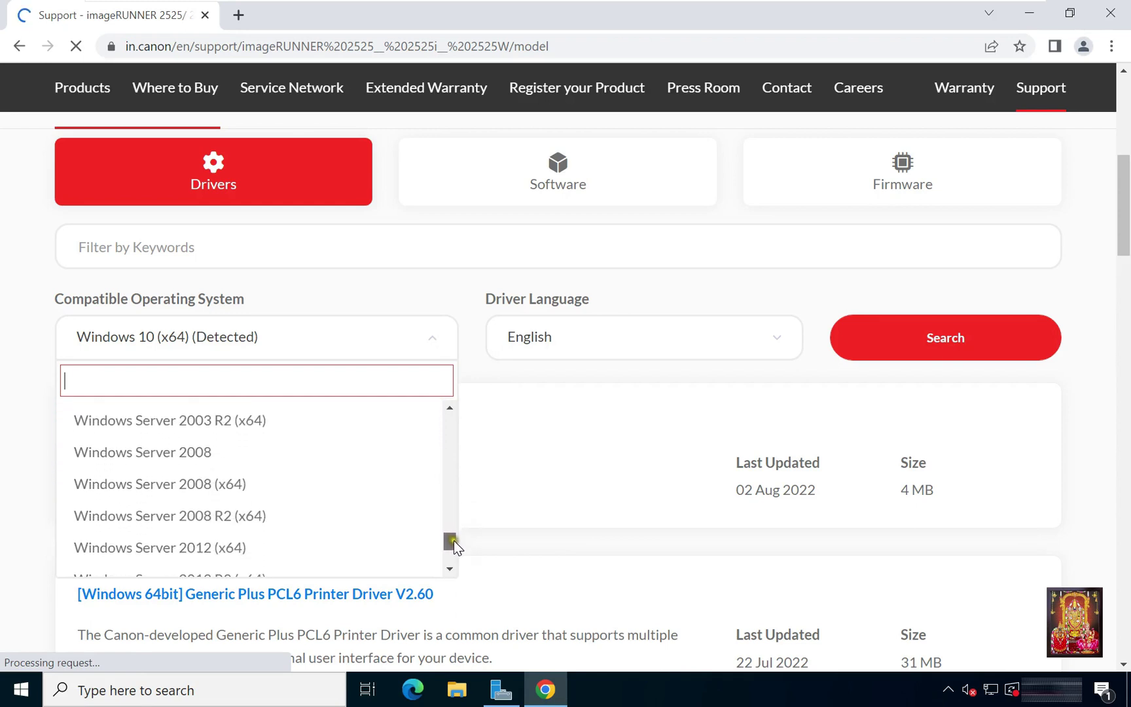
drag(453, 540, 455, 554)
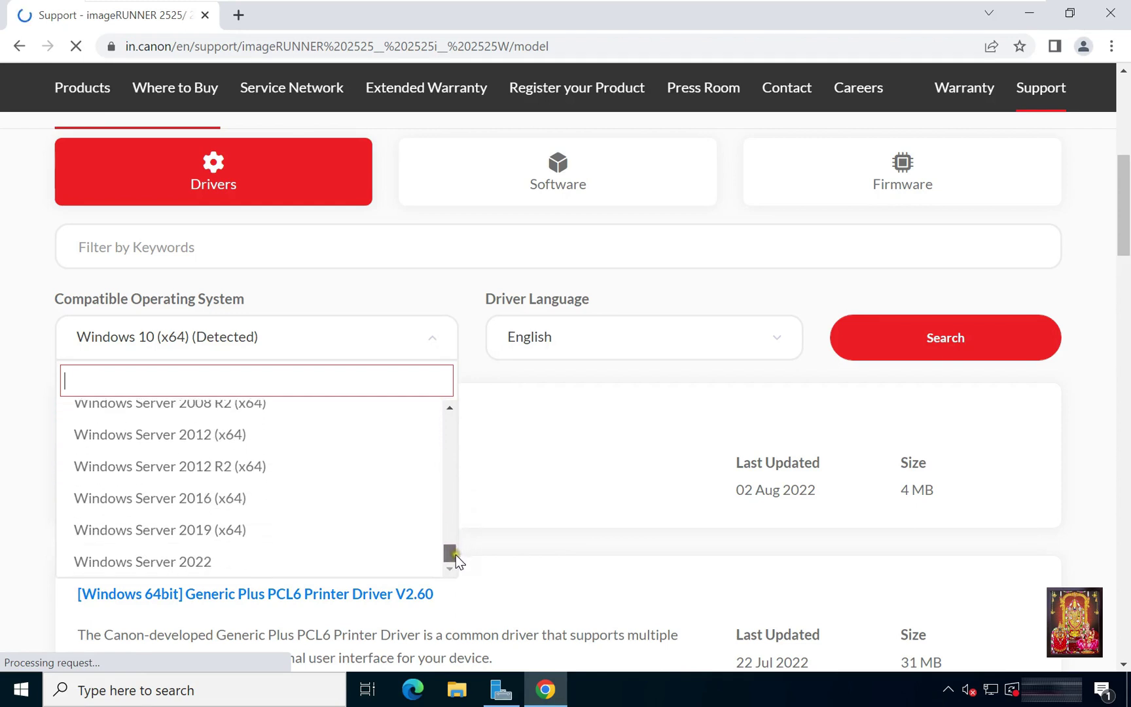
click(203, 566)
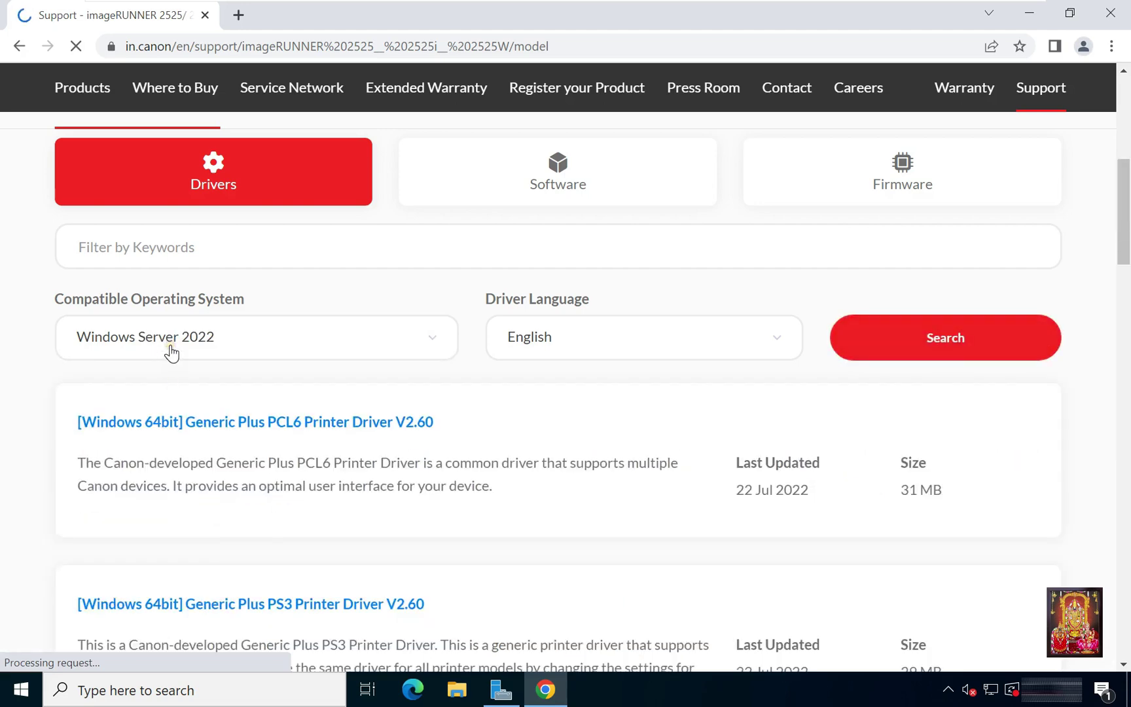
scroll(404, 451, down, 3)
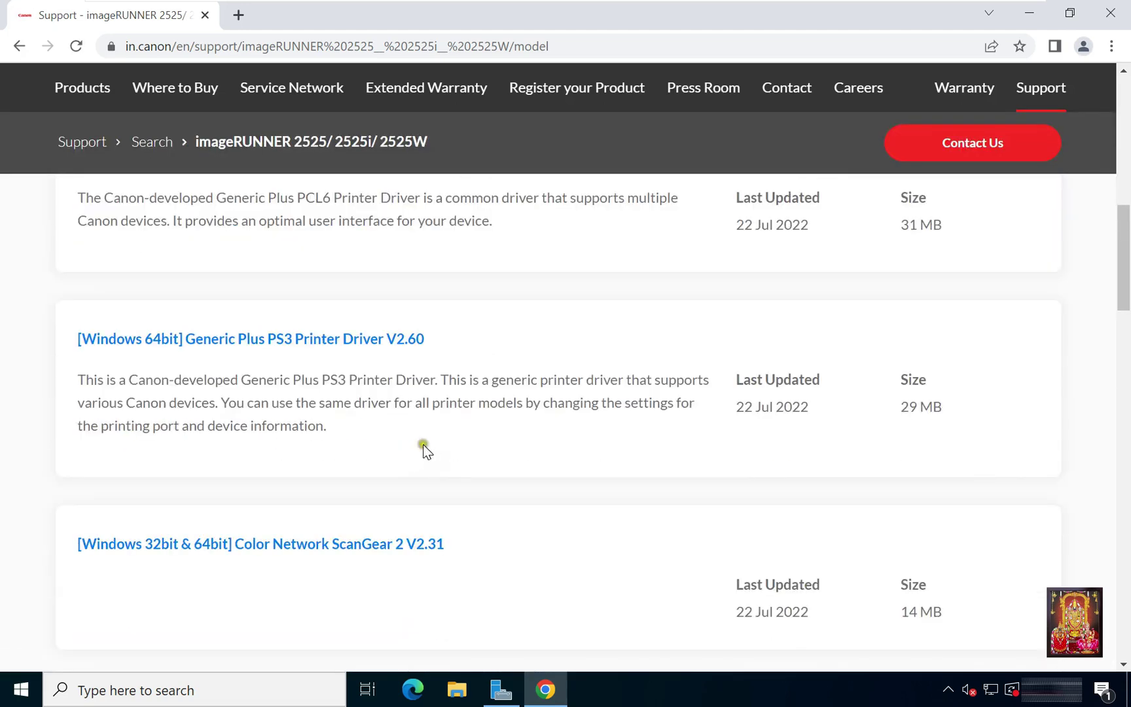
scroll(407, 451, down, 2)
scroll(386, 450, down, 3)
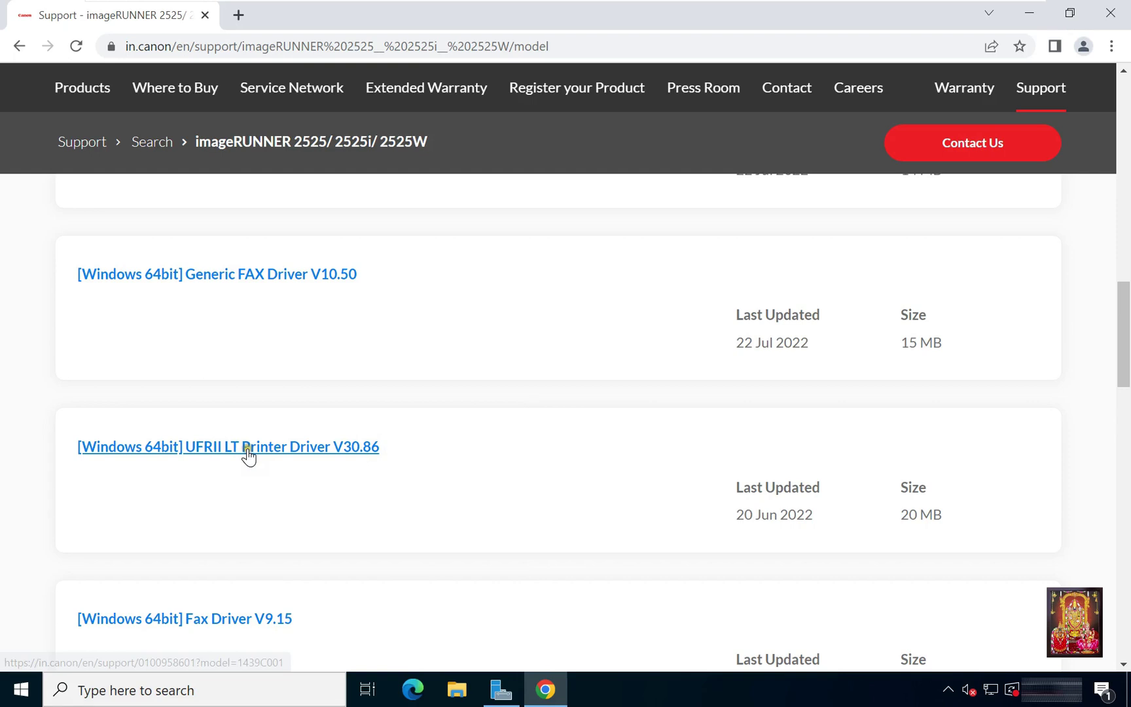
scroll(282, 454, down, 1)
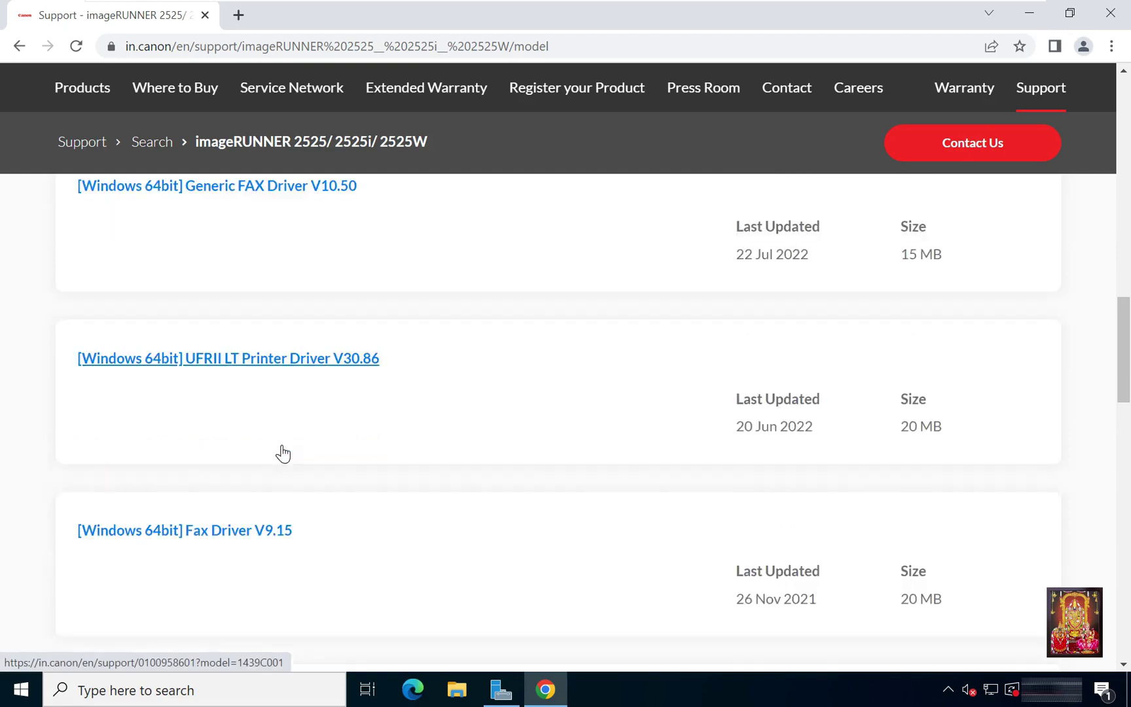
click(249, 368)
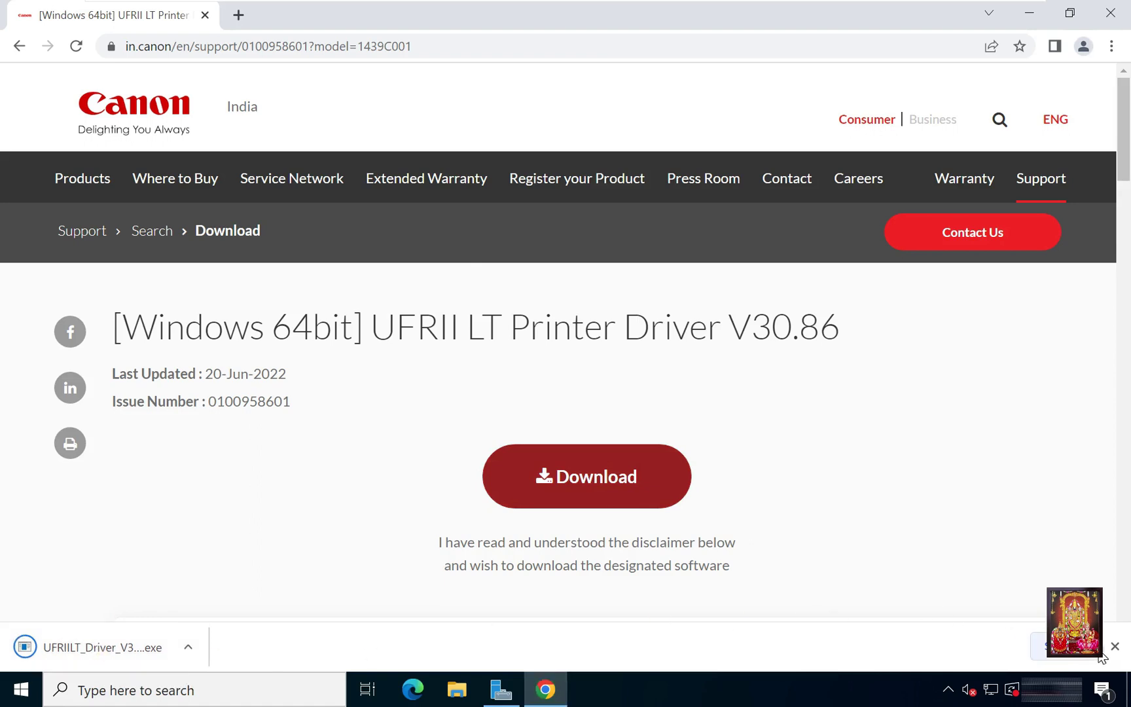
Step: Reveal the downloaded UFRIILT_Driver_V3086_64_03 installer in the Downloads folder
click(1069, 647)
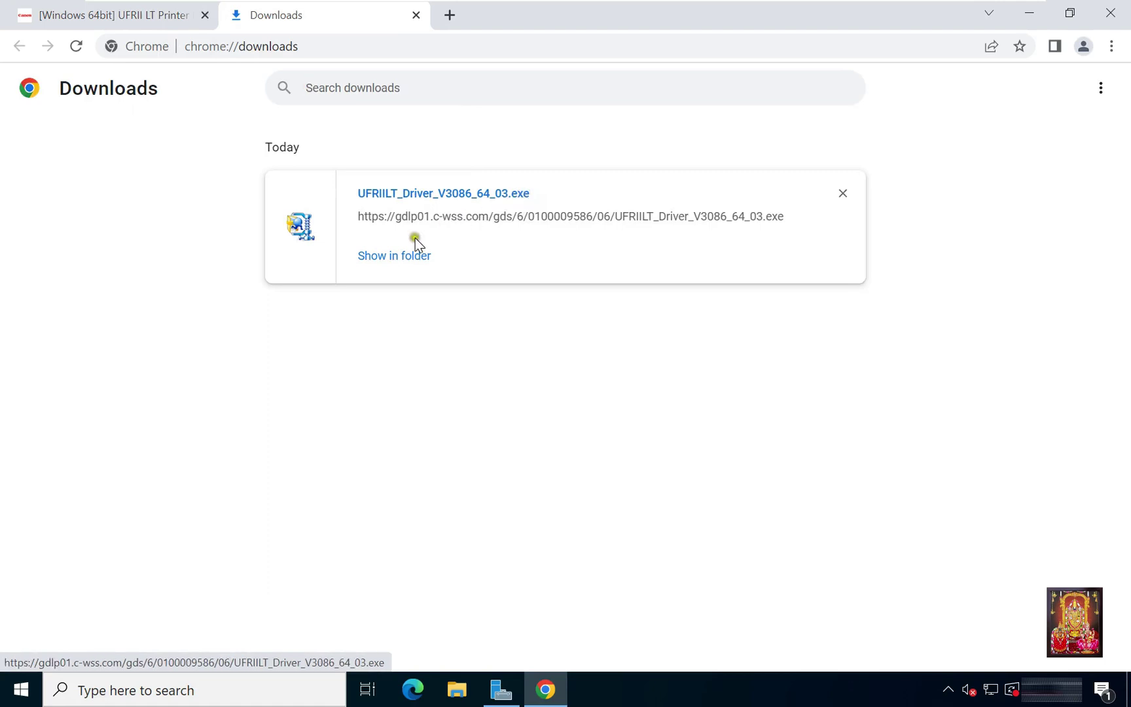
click(399, 258)
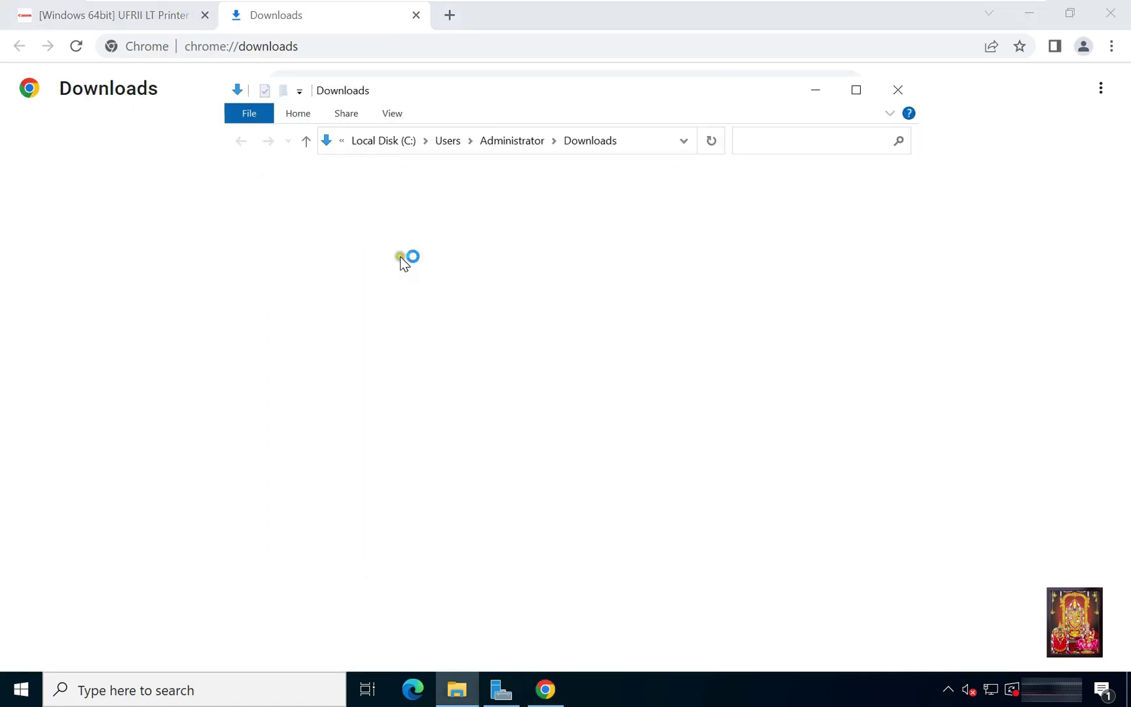
Step: Extract the driver exe with WinRAR into its own UFRIILT_Driver_V3086_64_03 folder
click(855, 90)
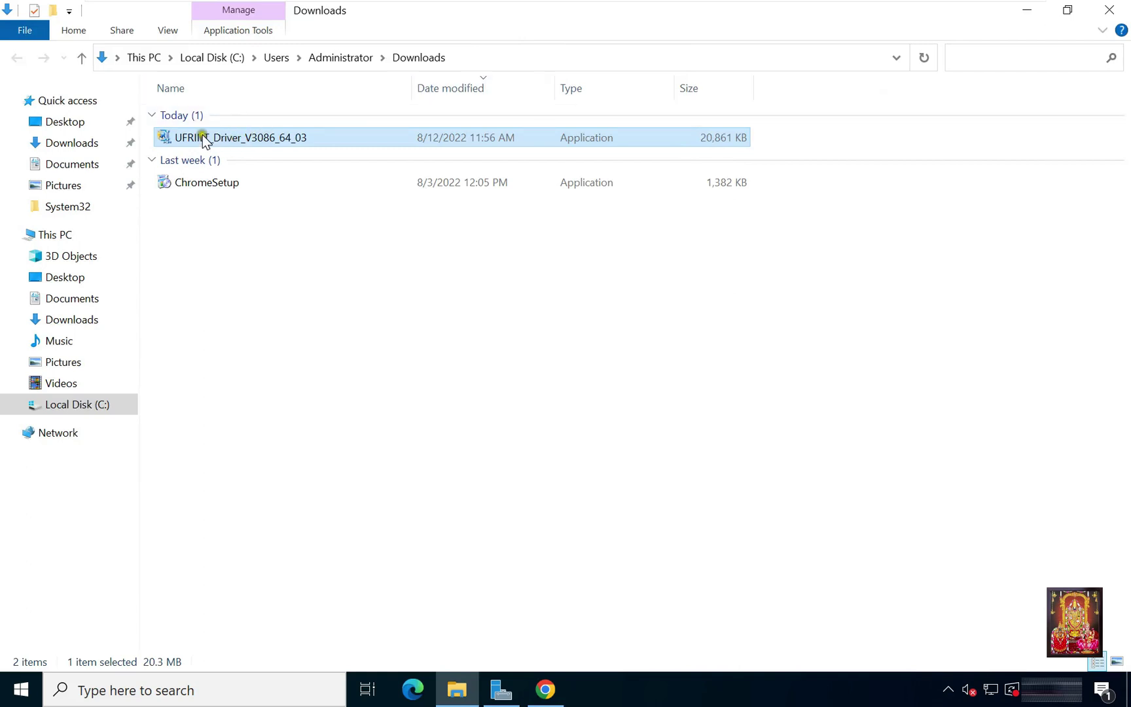
right_click(255, 144)
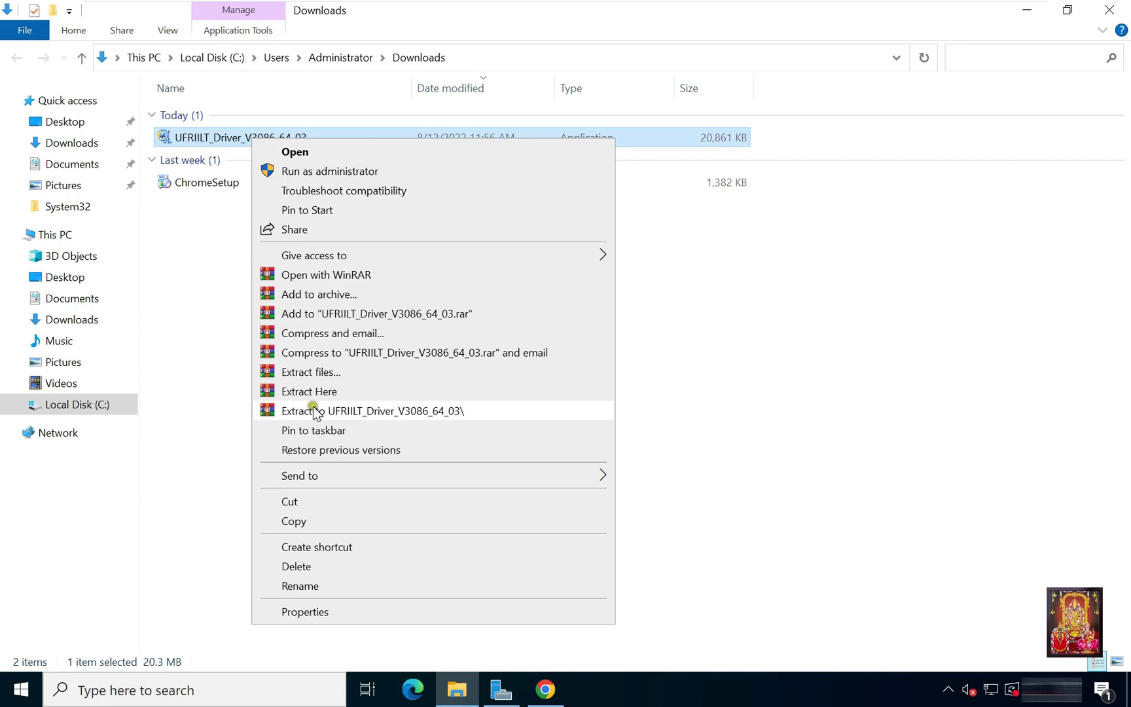
click(445, 419)
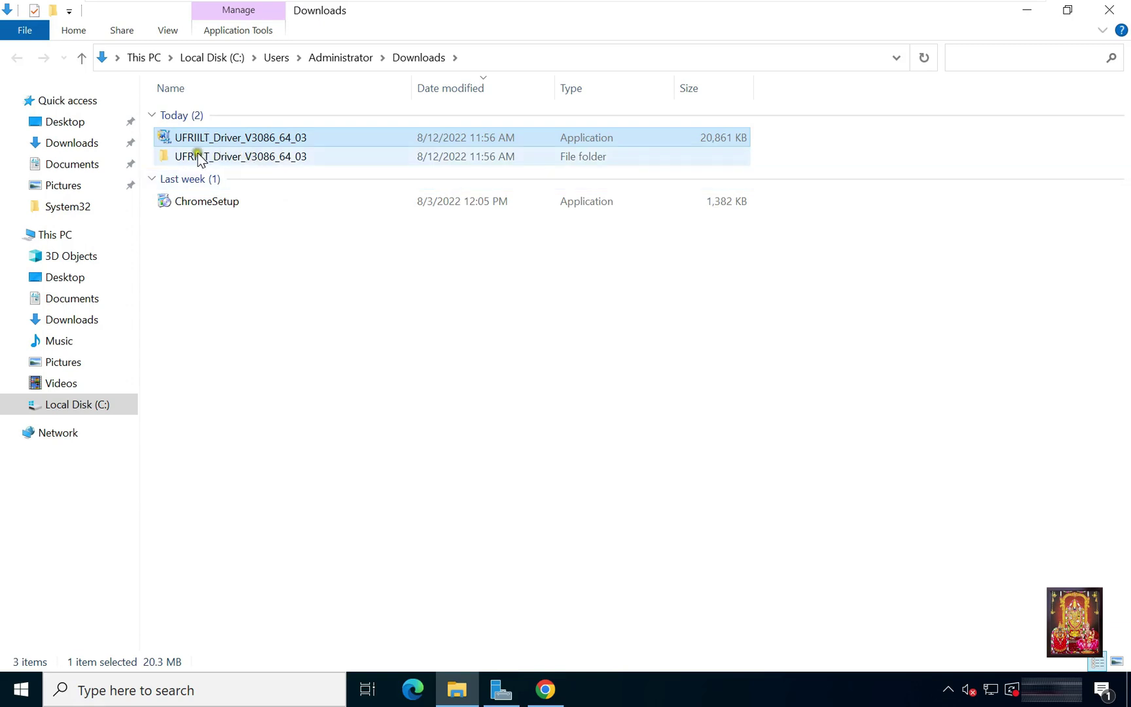
Step: Go into the extracted folder's x64 subfolder and launch the Setup program
click(277, 162)
double_click(275, 158)
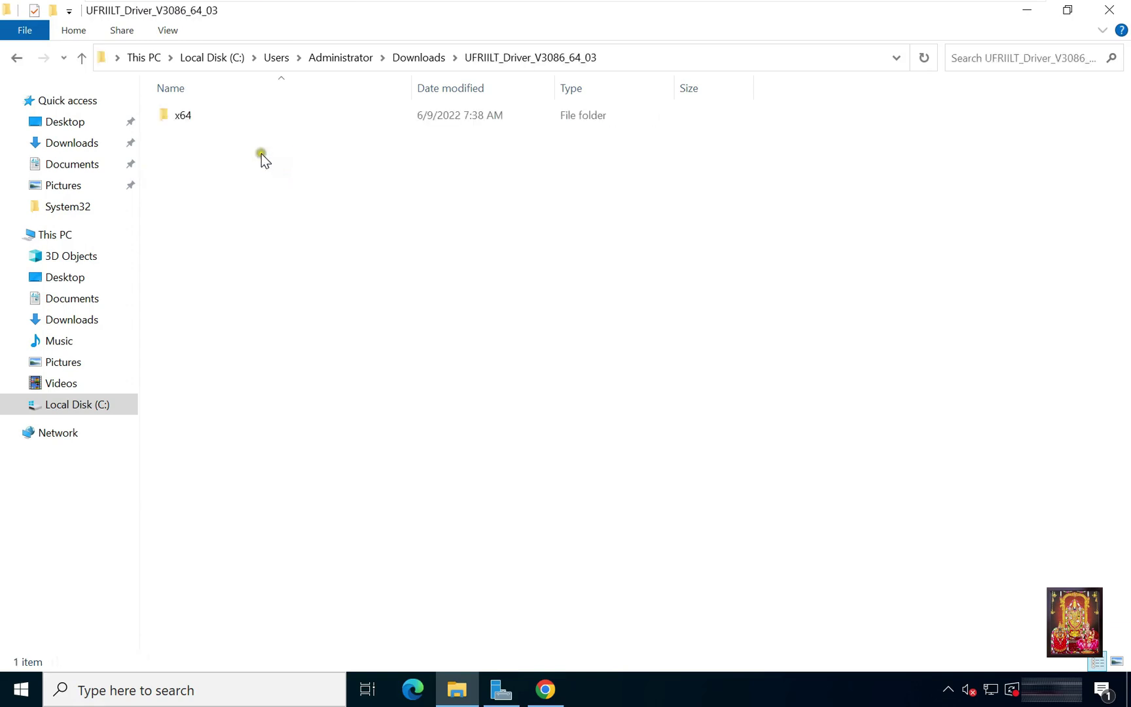
double_click(181, 117)
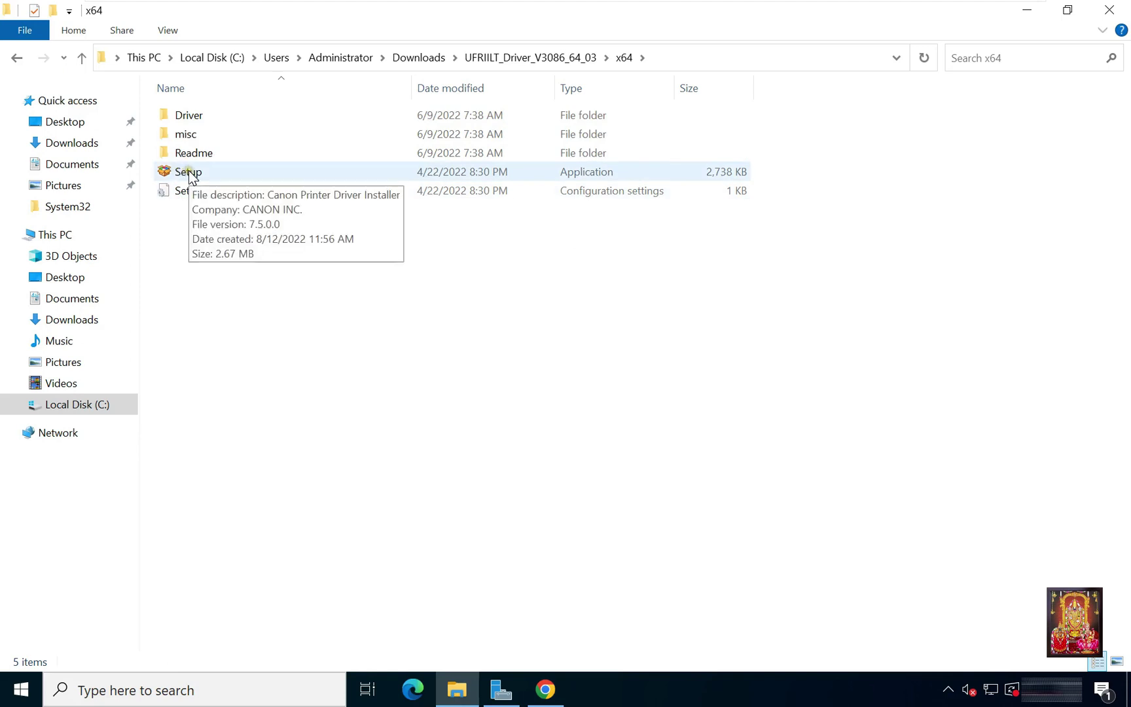
double_click(189, 174)
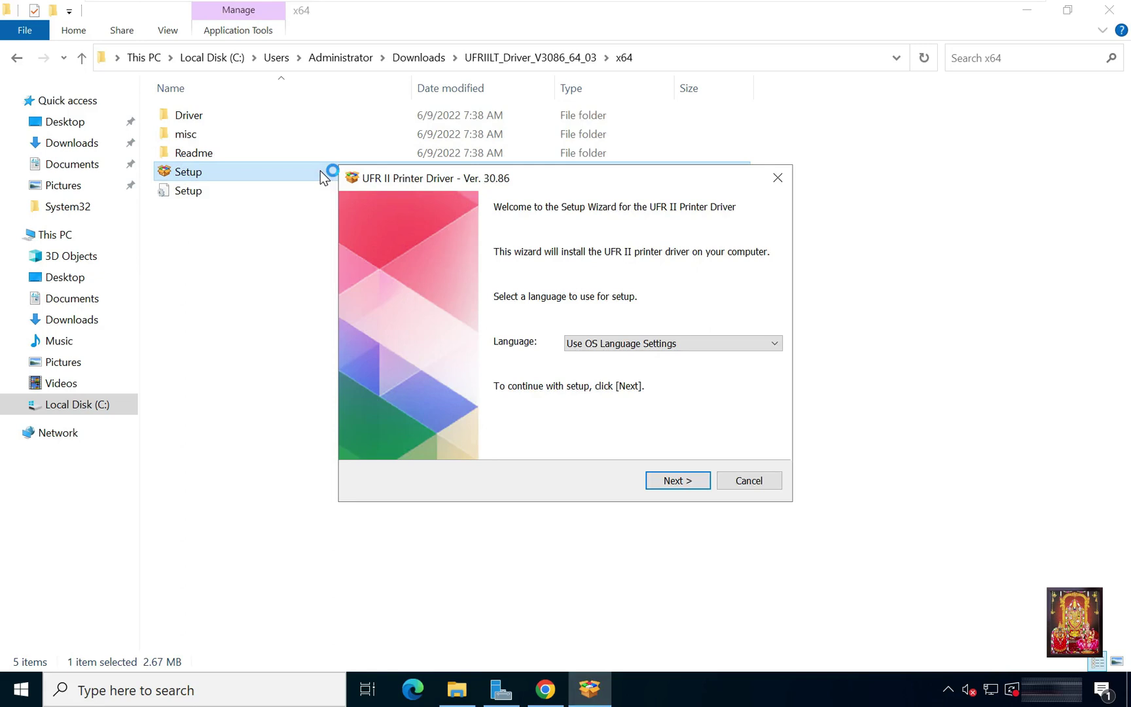
Step: Set the setup language to English and continue past the welcome page
click(694, 345)
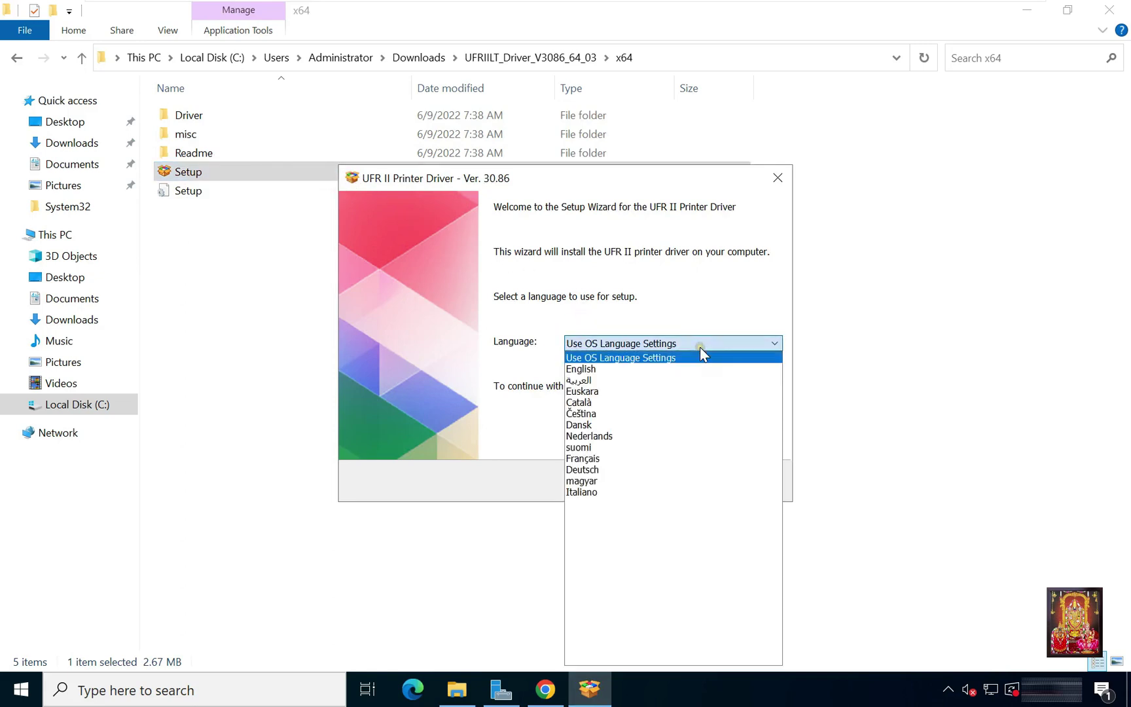
click(587, 369)
click(677, 482)
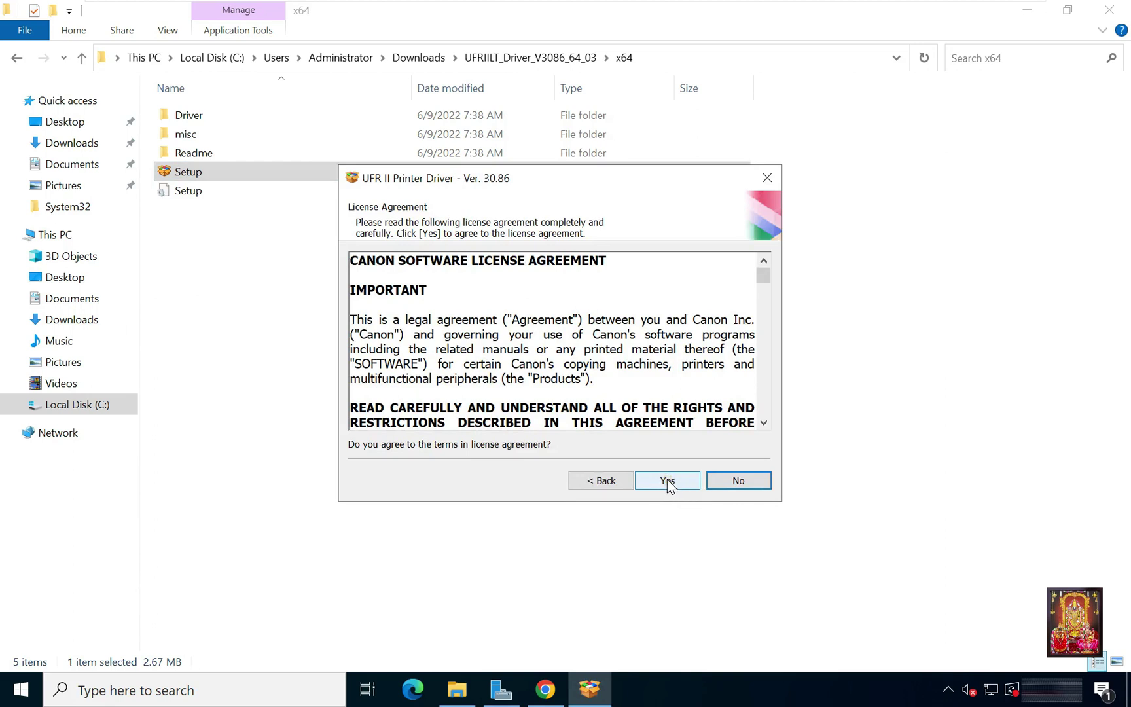
Step: Accept the licence agreement and choose Custom setup to reach component selection
click(668, 483)
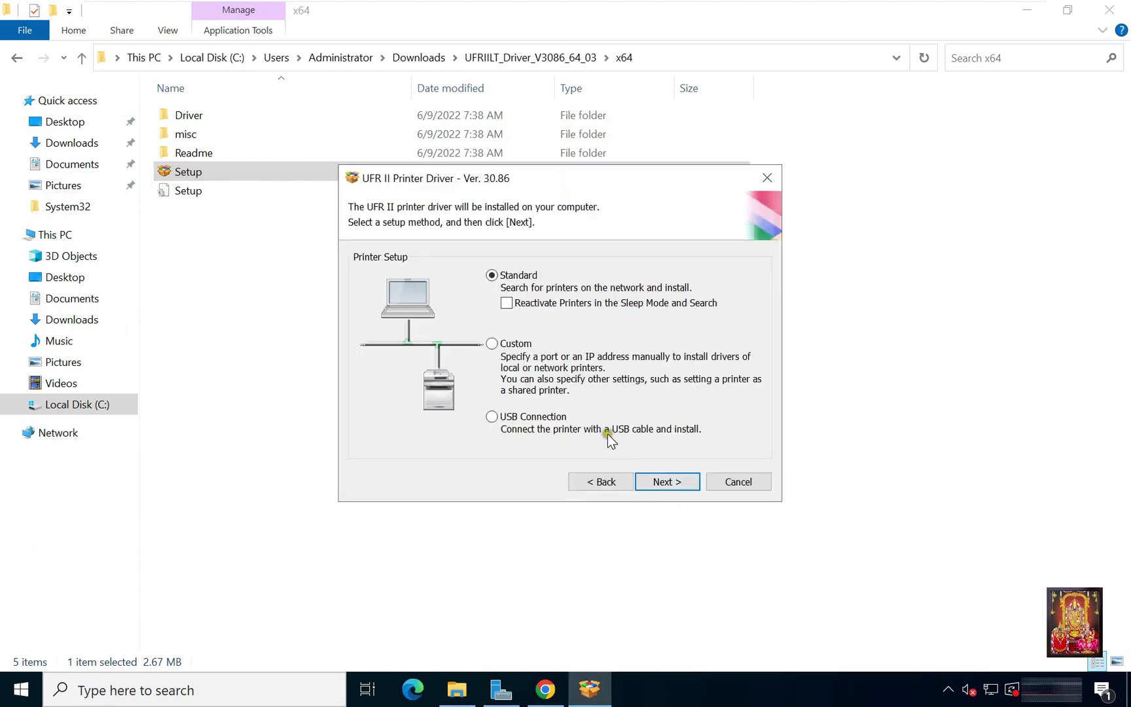
click(495, 345)
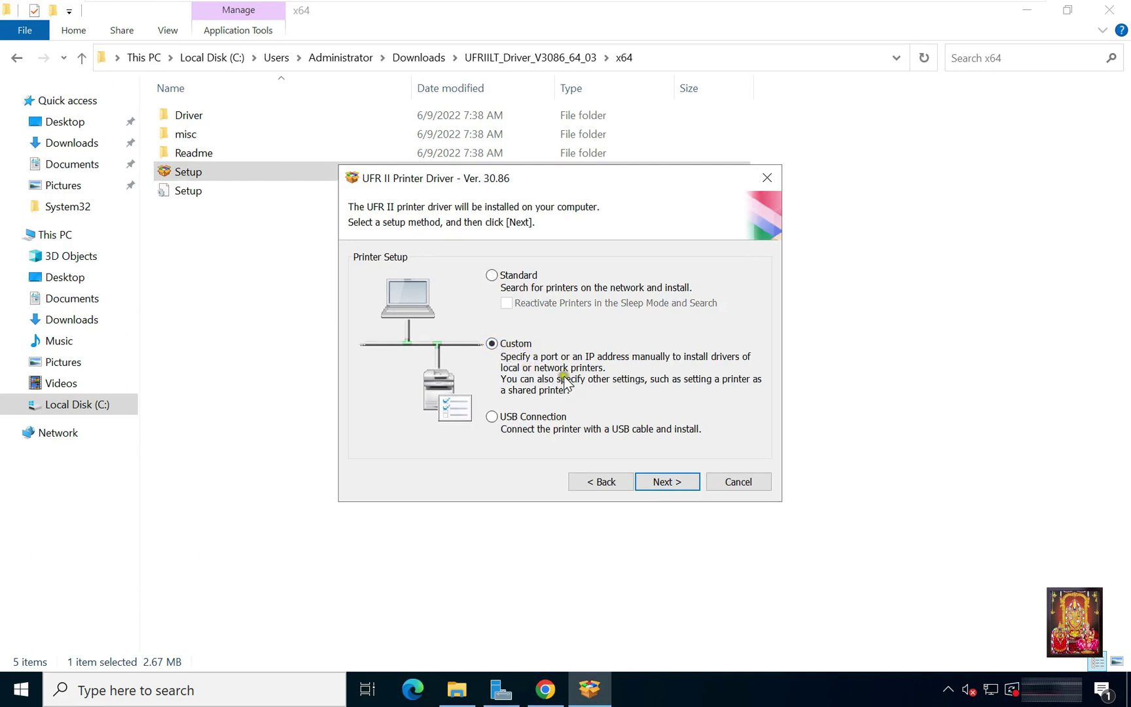
click(673, 483)
click(670, 483)
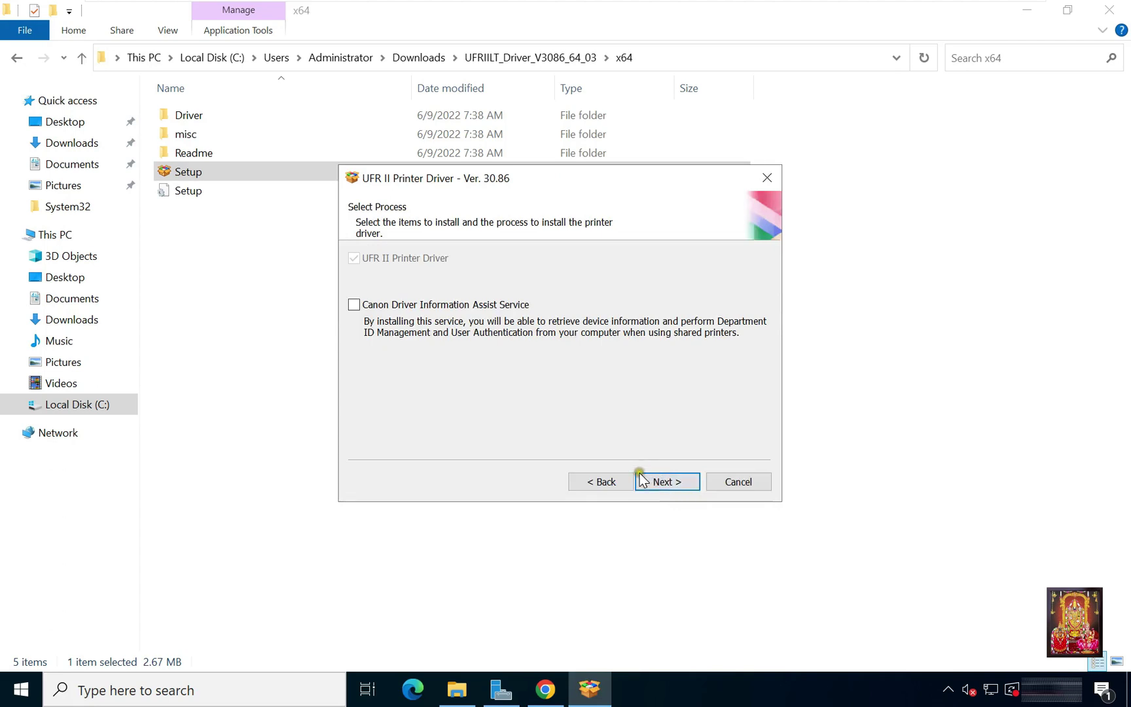
Step: Continue to the printer list and close the Explorer and Chrome windows behind the installer
click(672, 482)
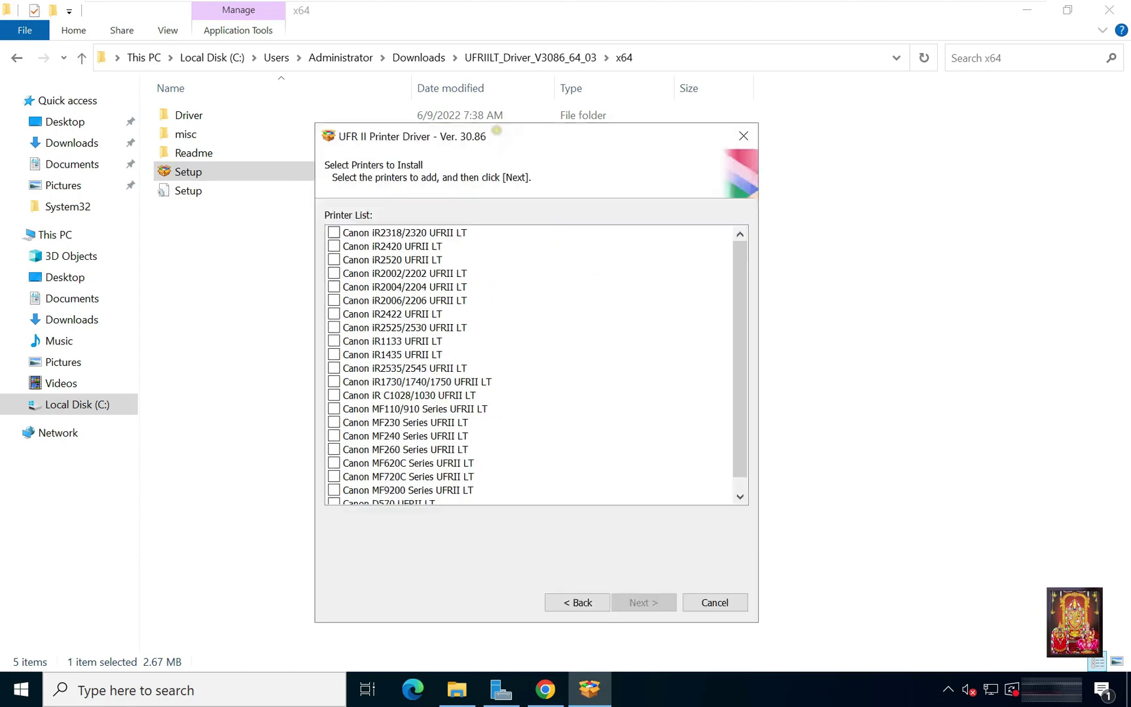
click(1111, 13)
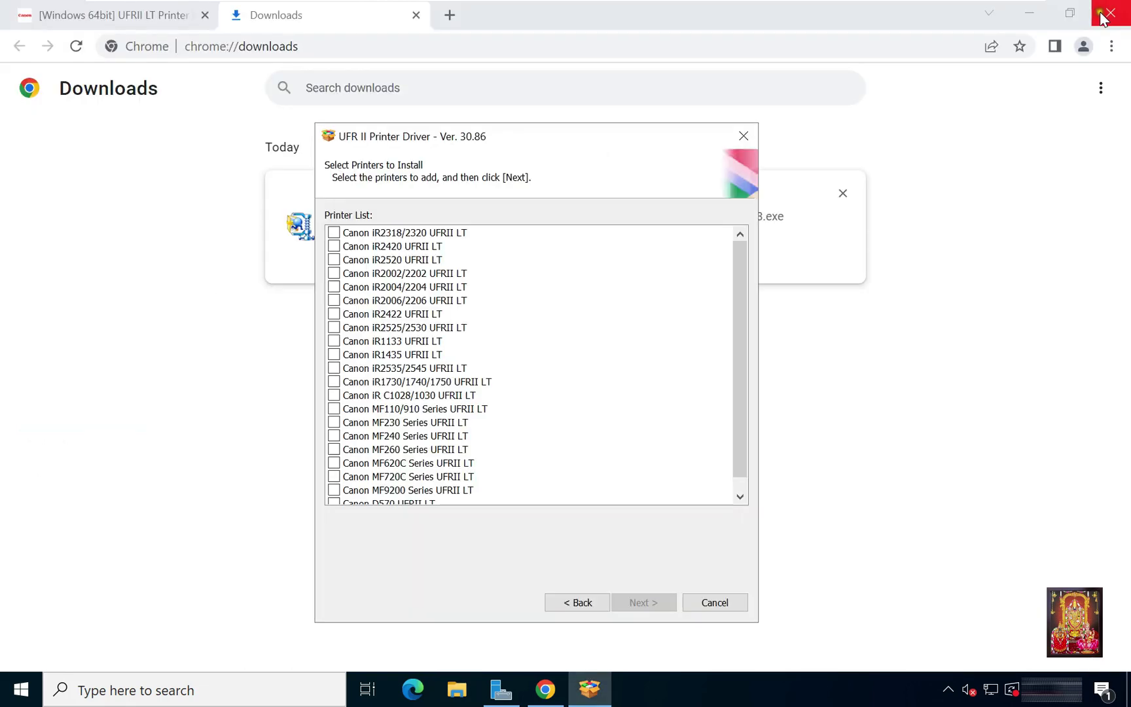
click(1112, 12)
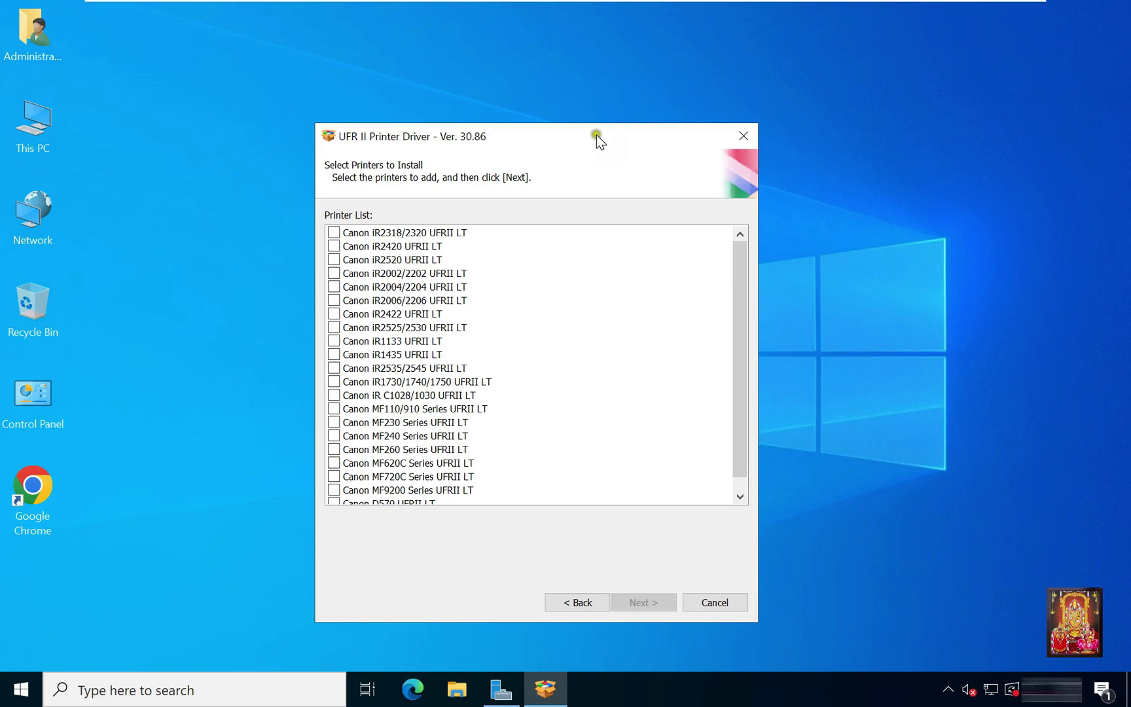
drag(596, 138, 607, 105)
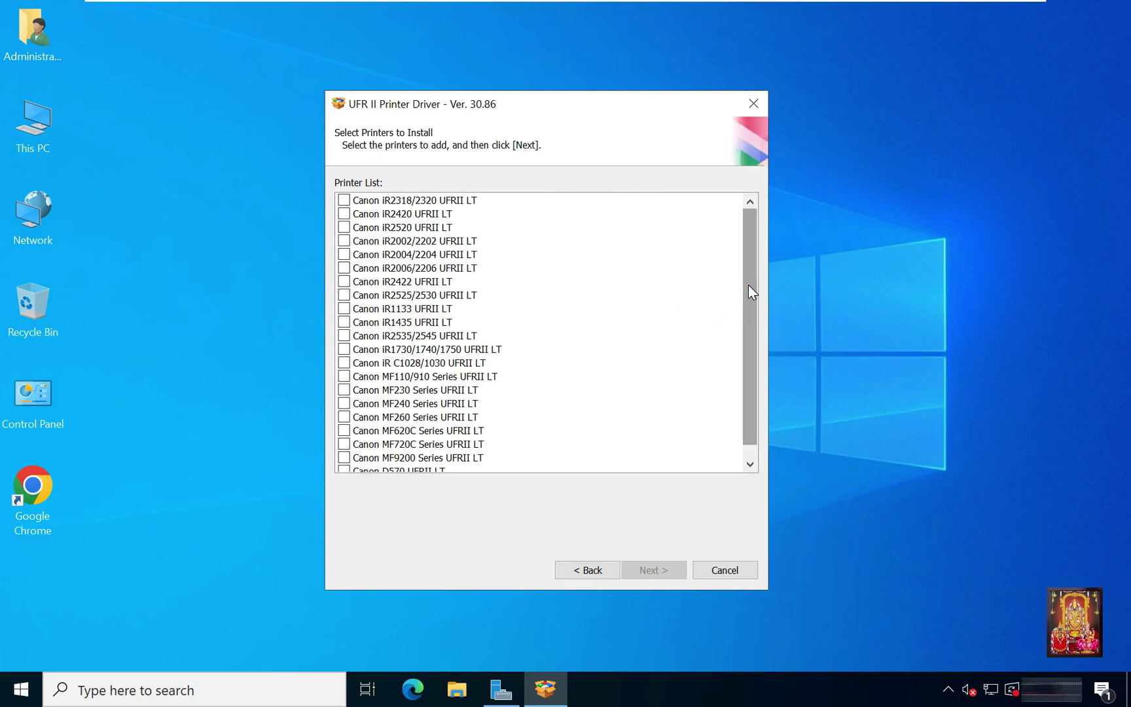
Step: Tick the Canon iR2525/2530 UFRII LT model and continue to printer information
click(345, 296)
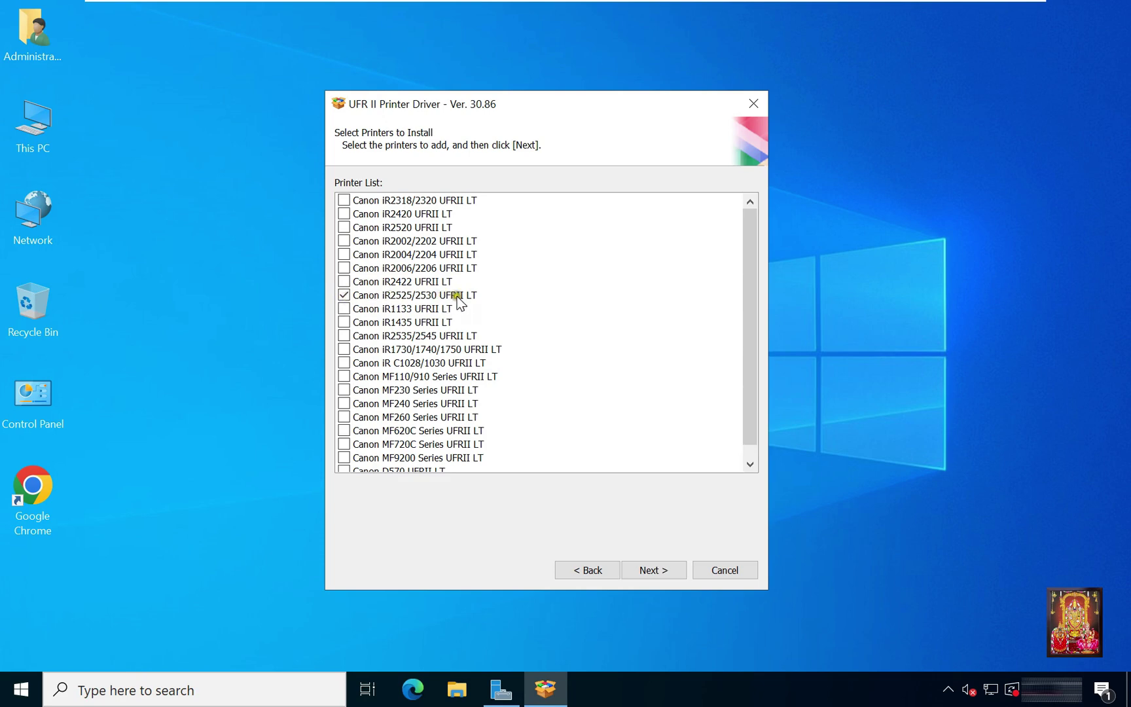
click(654, 569)
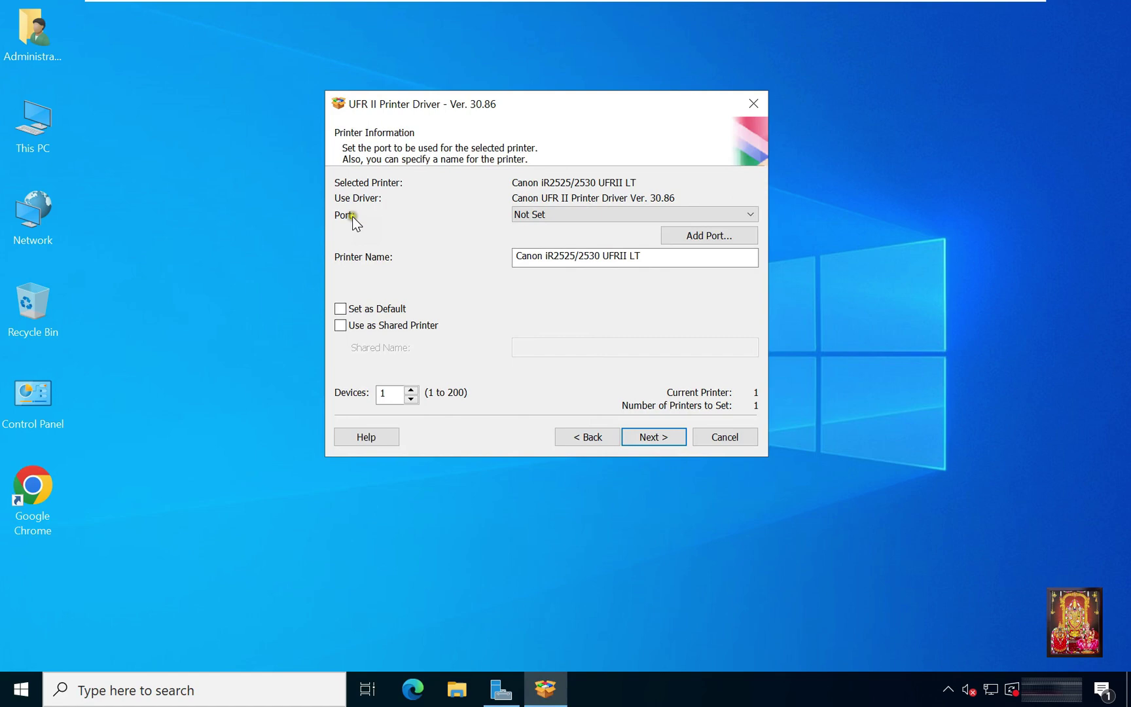
Step: Start adding a new port and choose the Standard TCP/IP Port type
click(752, 215)
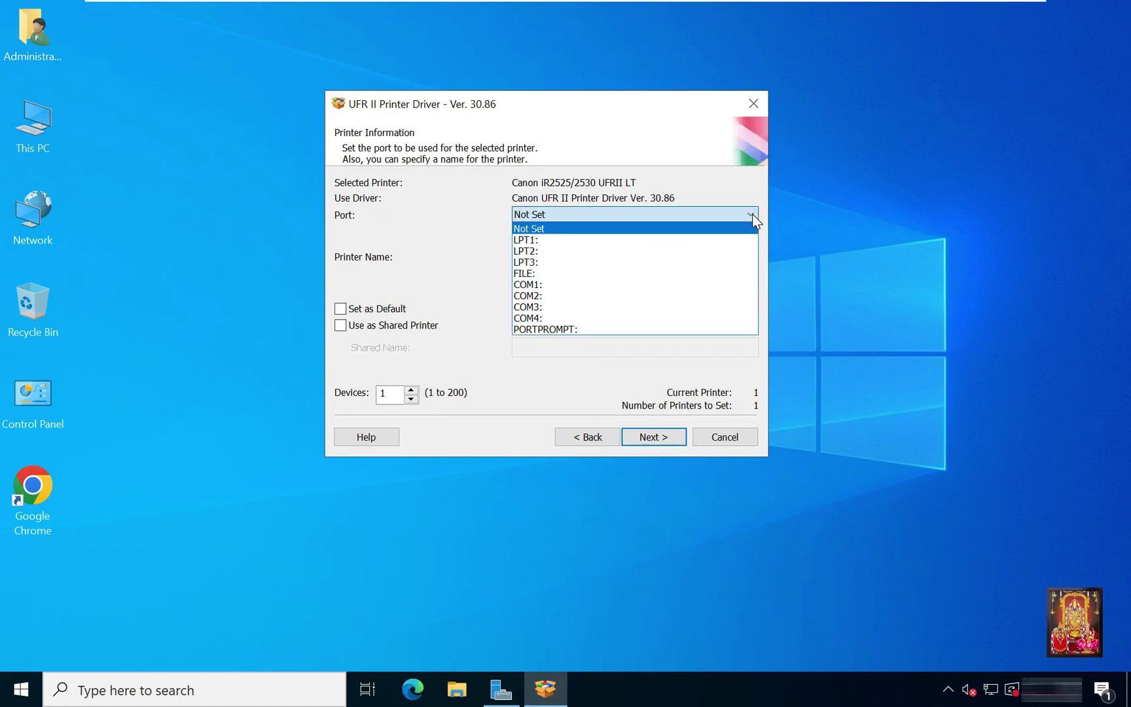
click(628, 228)
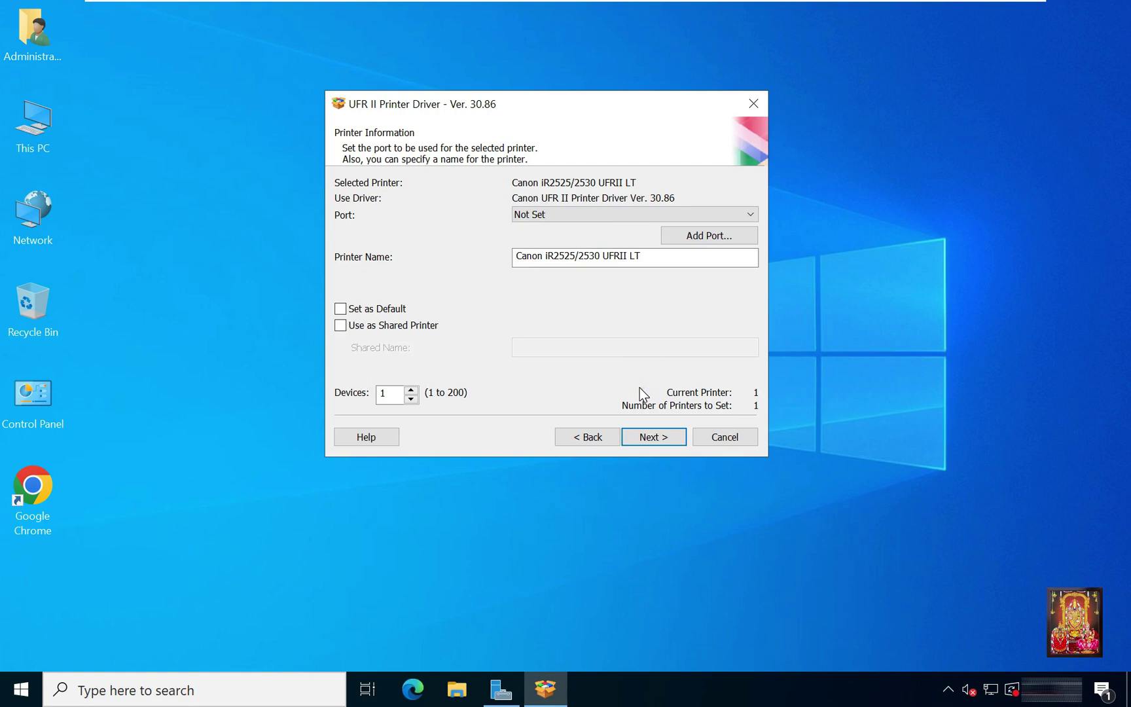
click(709, 235)
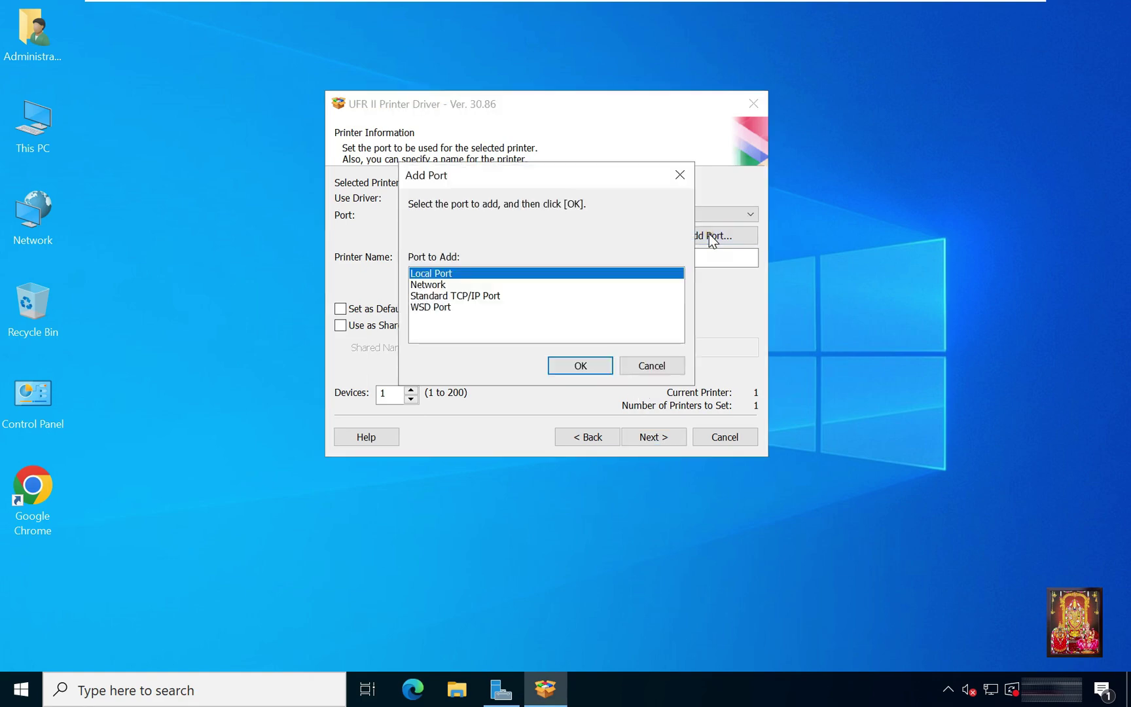
click(478, 299)
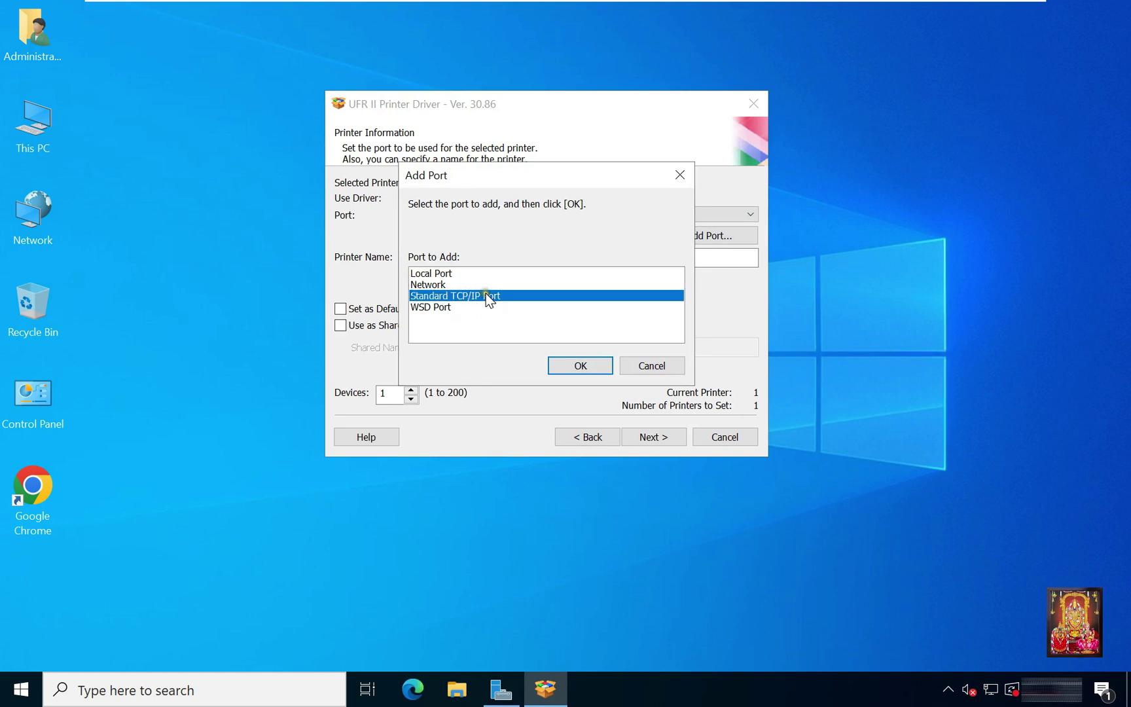
Step: Create a Standard TCP/IP port for the printer at 192.168.1.50
click(570, 362)
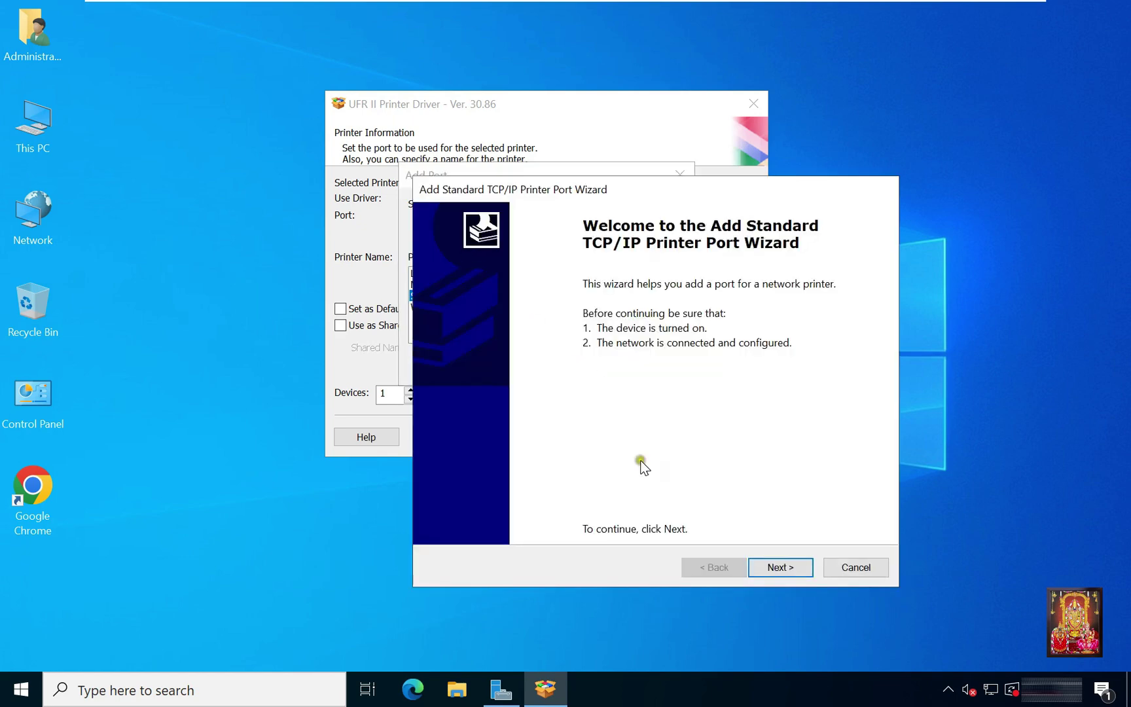
click(767, 566)
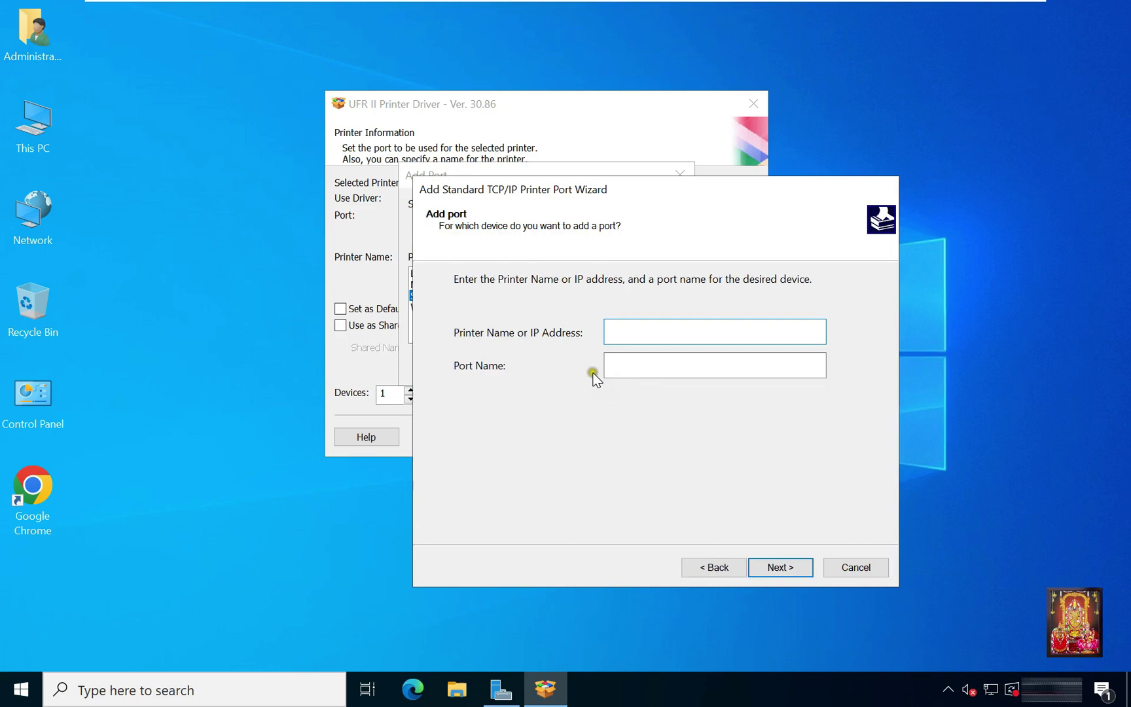
text(1)
text(92)
text(.168)
text(.1.50)
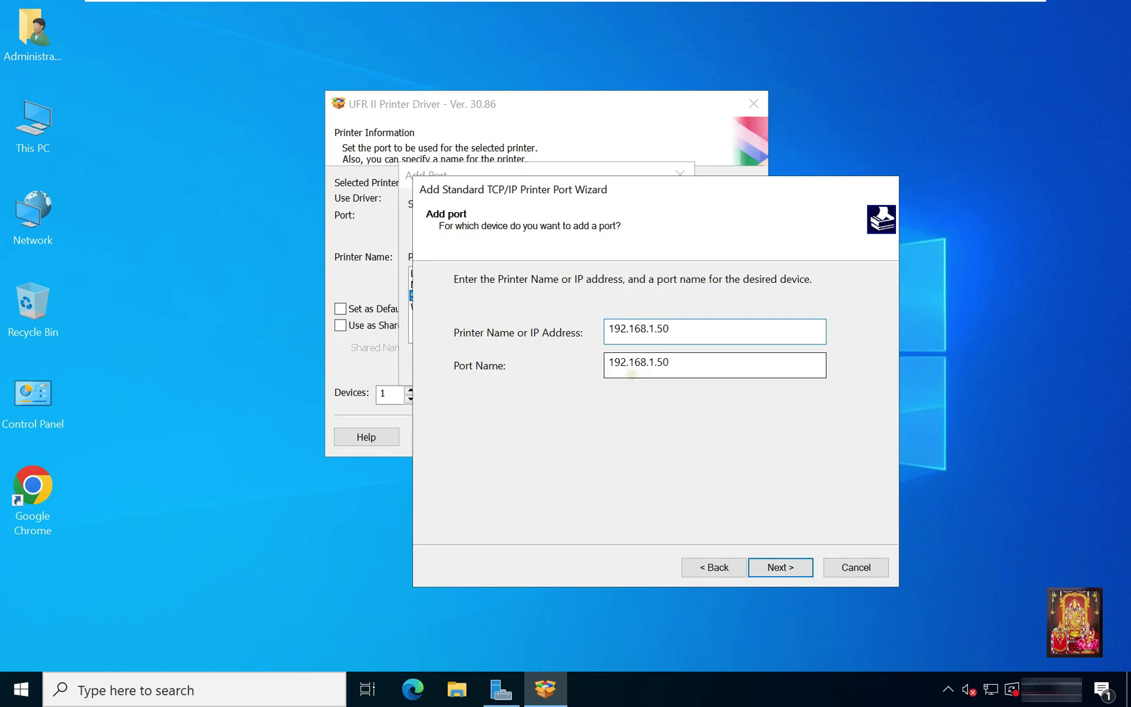
click(778, 566)
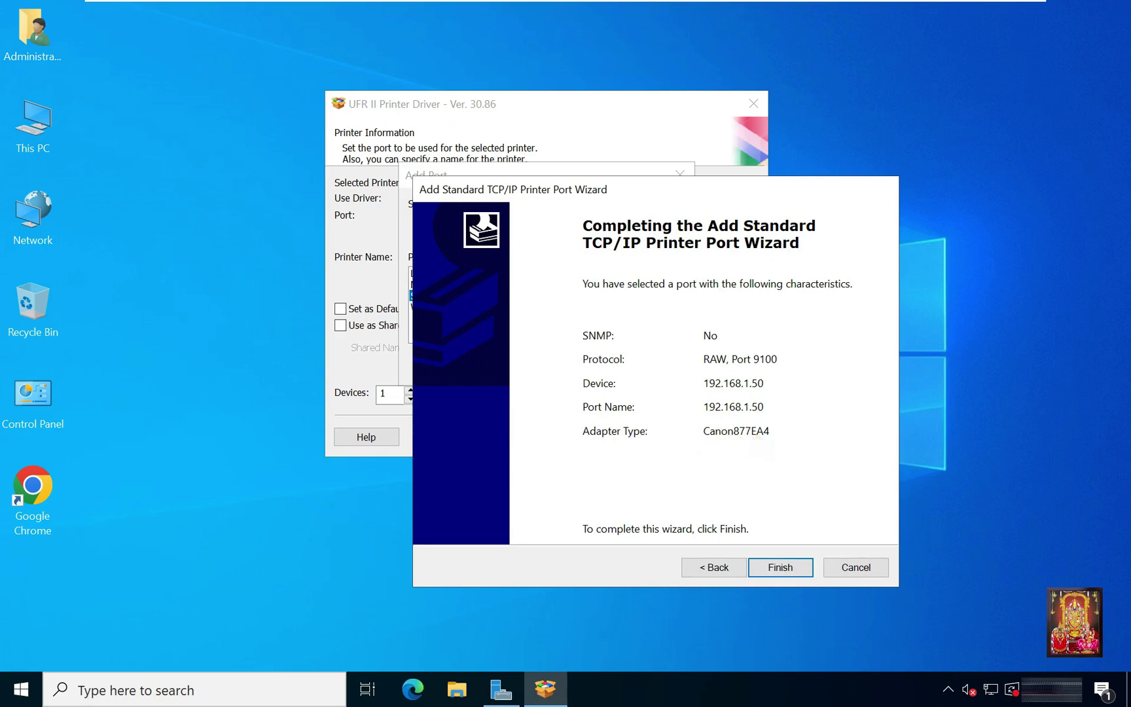
Step: Finish the port, select the Canon iR2525/2530 UFRII LT entry and start the driver installation
click(779, 567)
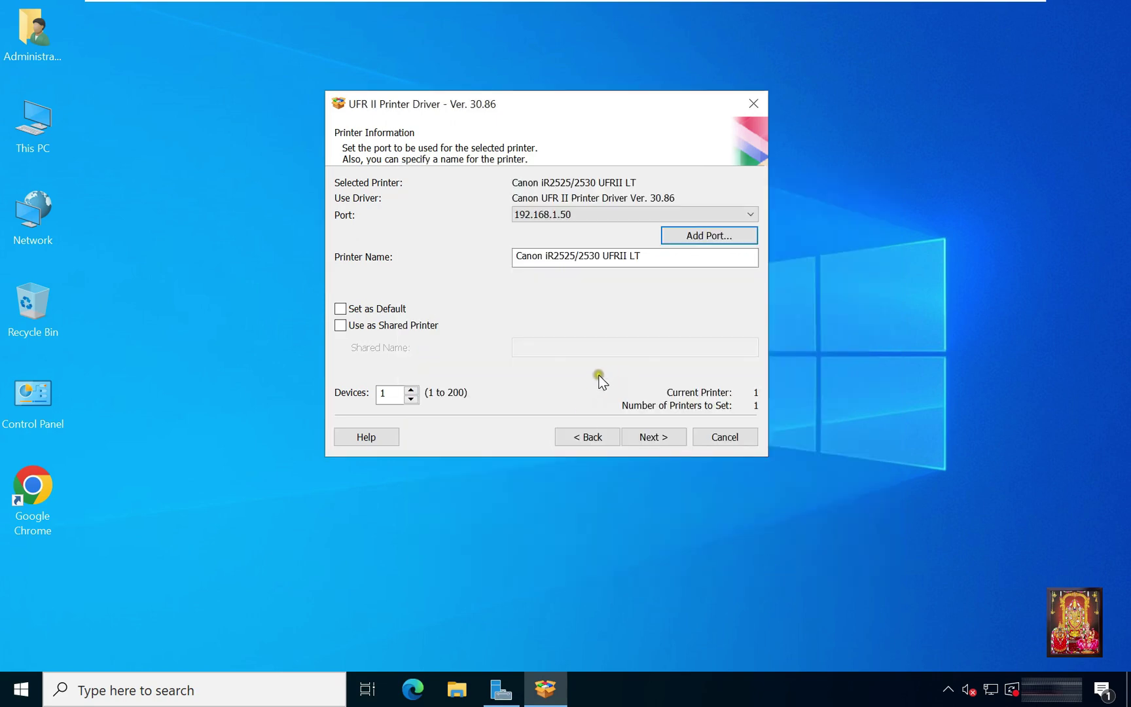
click(650, 437)
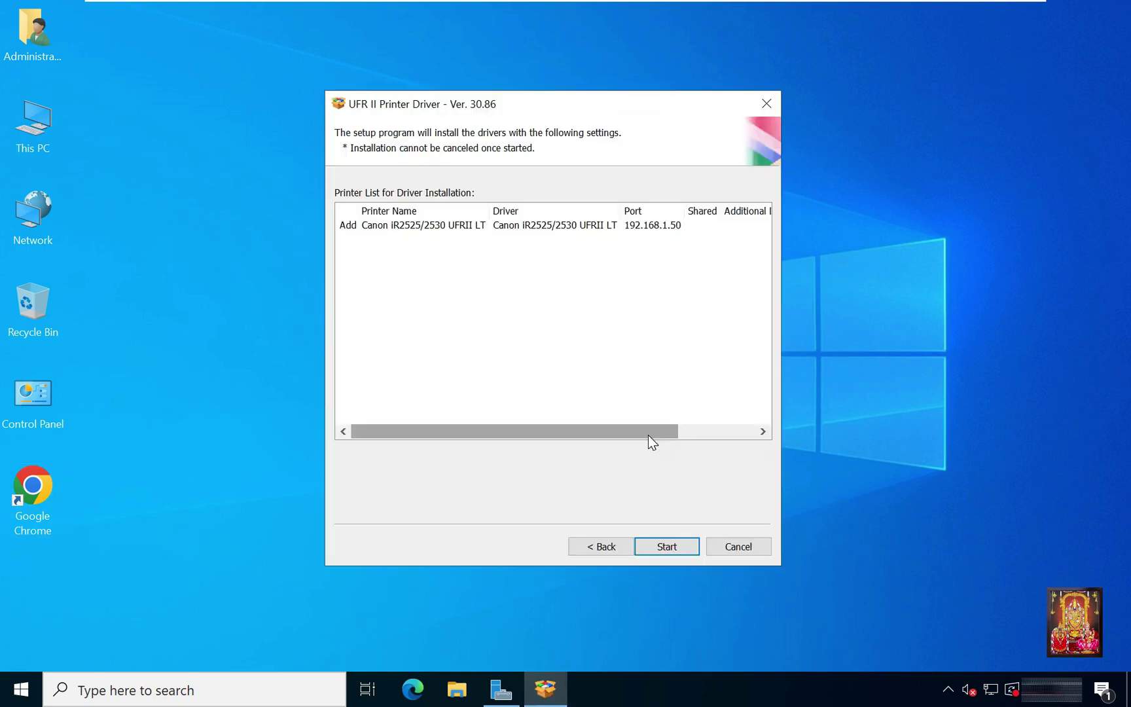
click(544, 226)
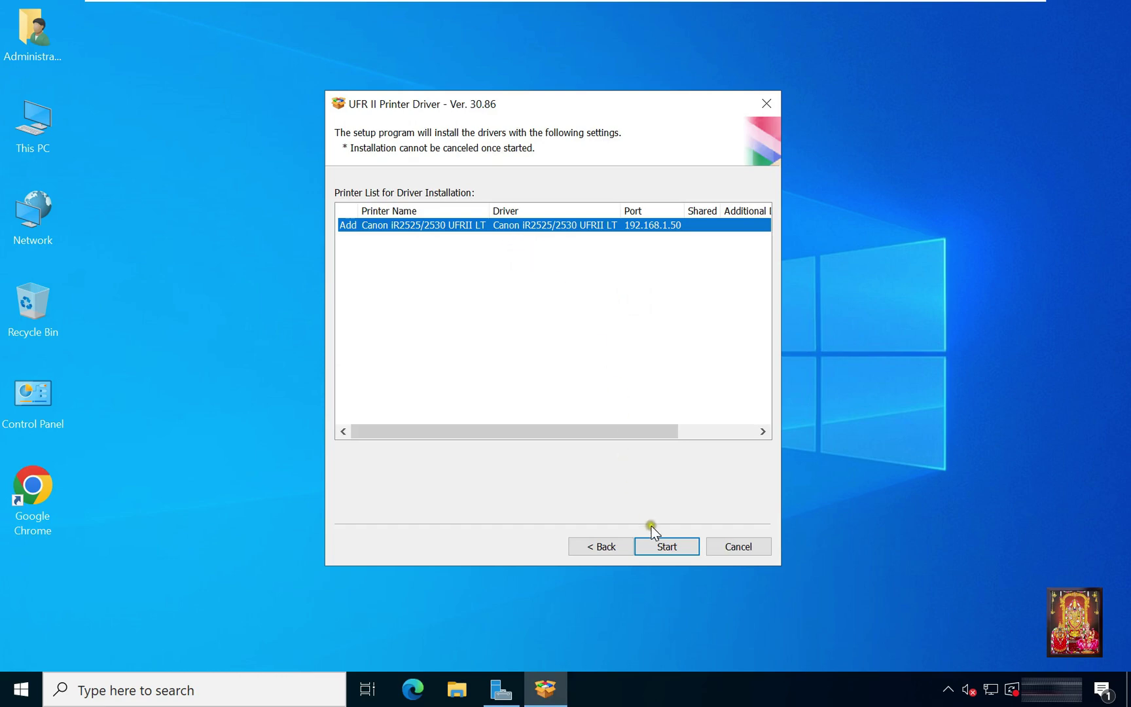
click(666, 546)
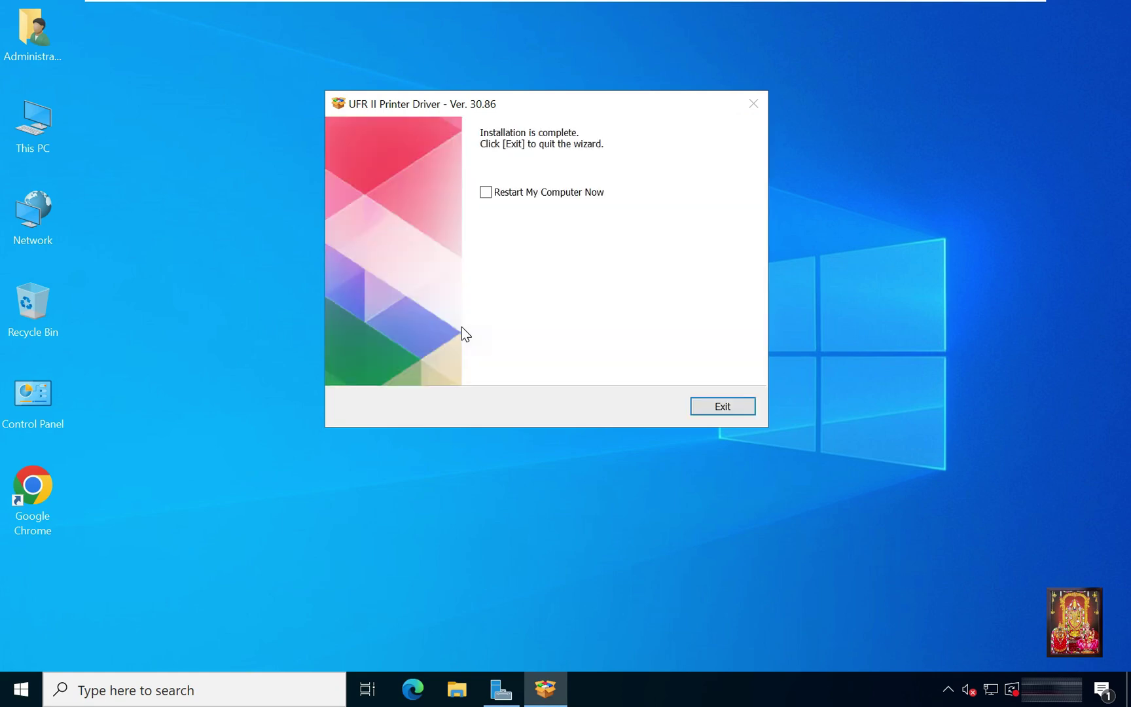
Step: Choose Restart My Computer Now and reboot to complete the setup
click(526, 195)
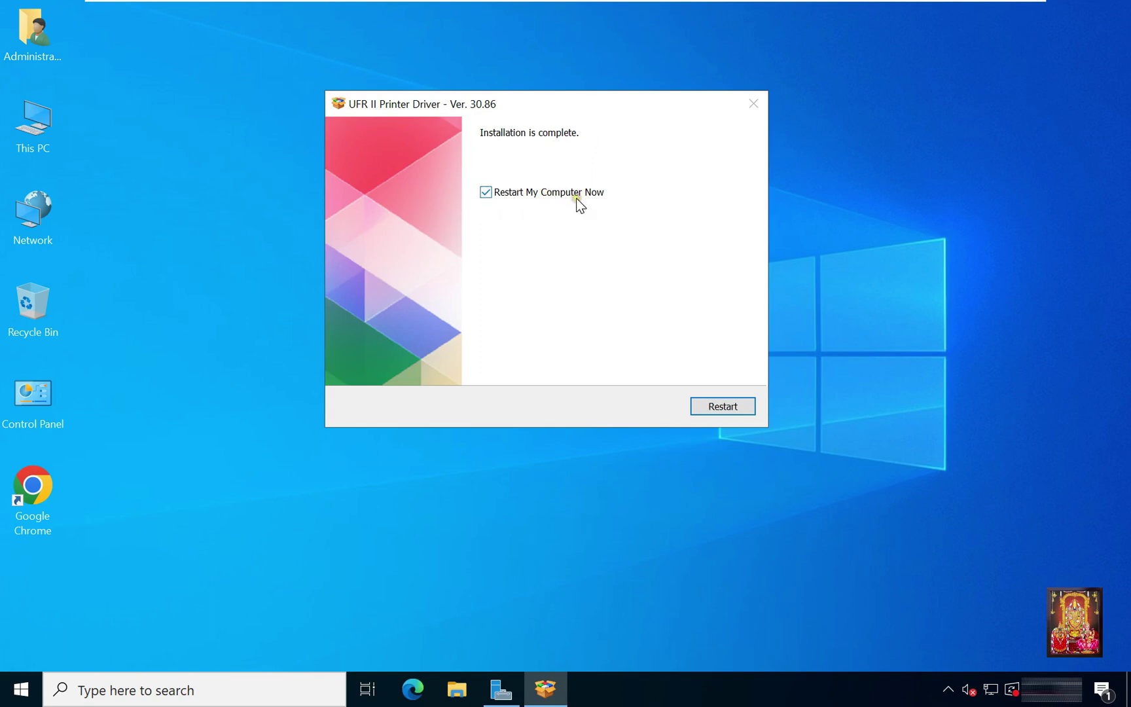
click(714, 406)
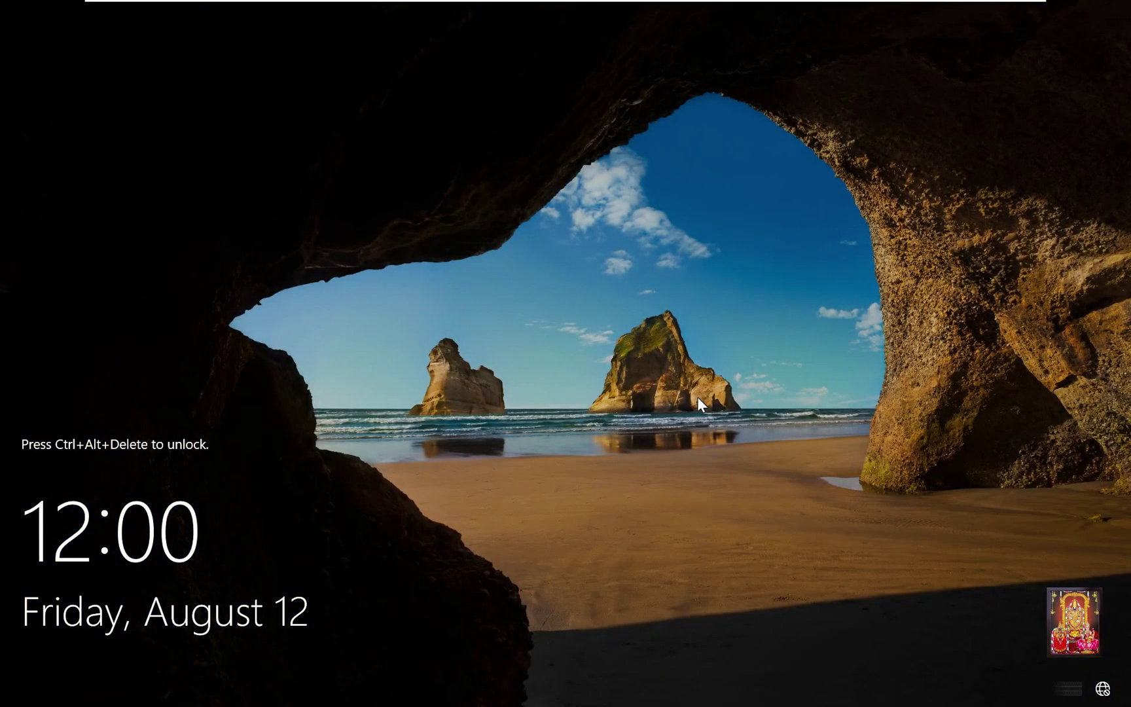
Step: Bring up the sign-in screen with Ctrl+Alt+Delete to log back in as Administrator
key(ctrl+alt+Delete)
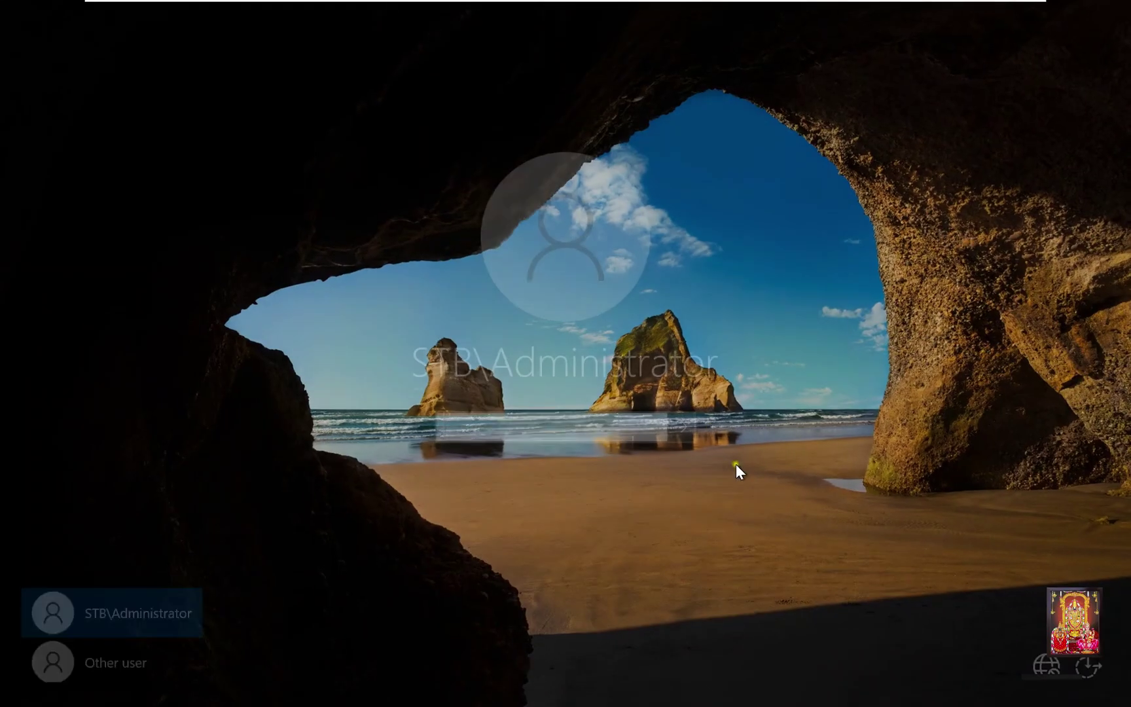
text(******)
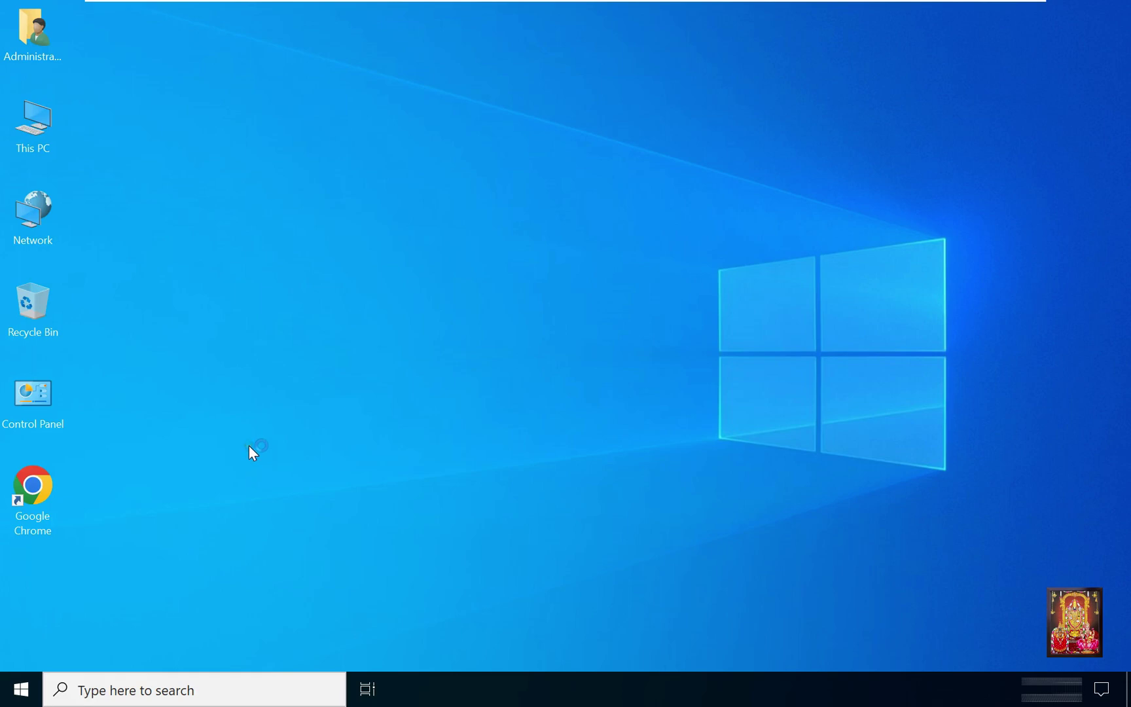
Step: Launch Control Panel from taskbar search, maximize it and search 'printer' for Devices and Printers
click(127, 690)
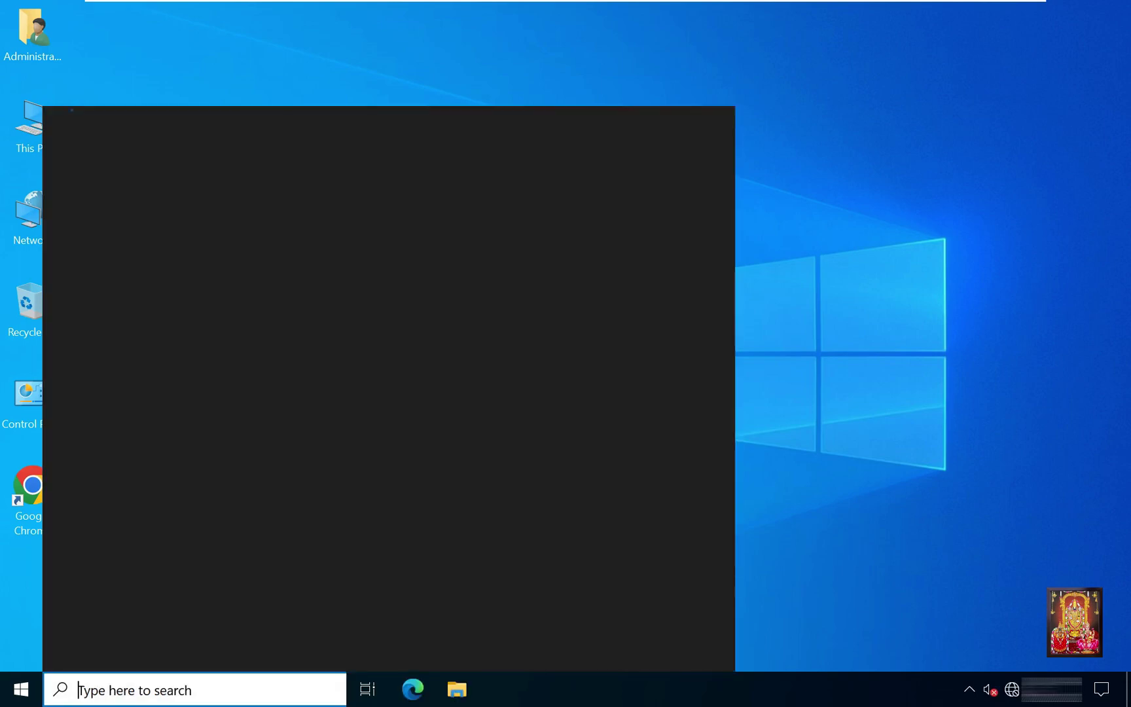
text(c)
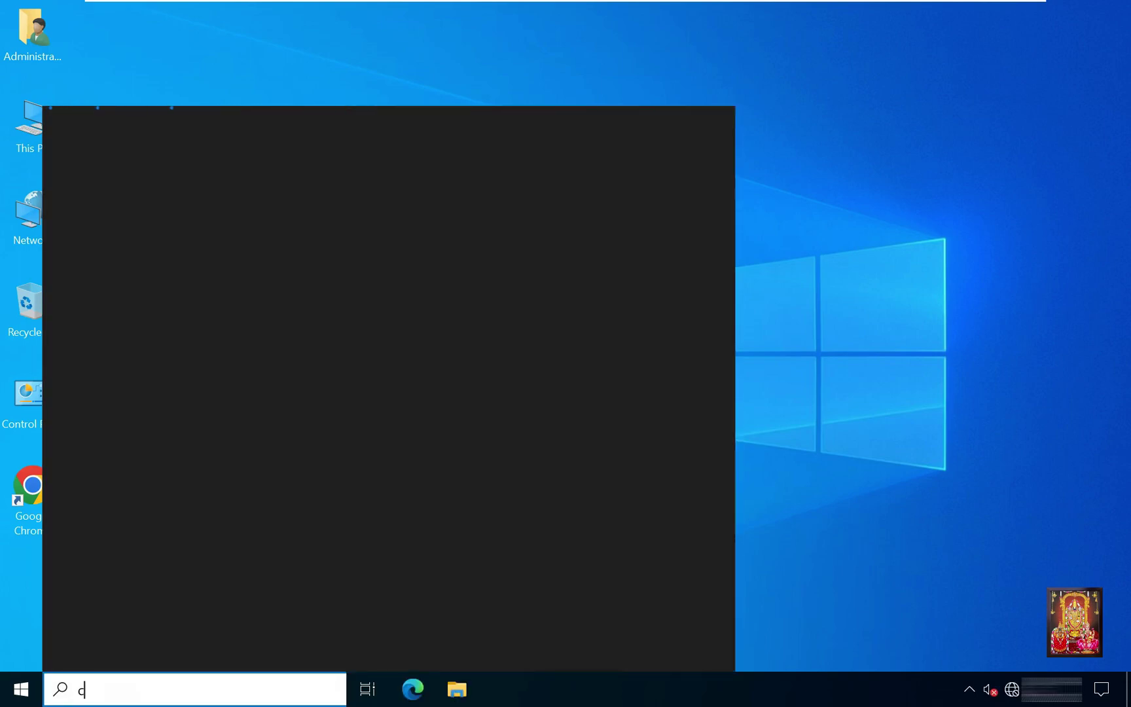
text(ontrol)
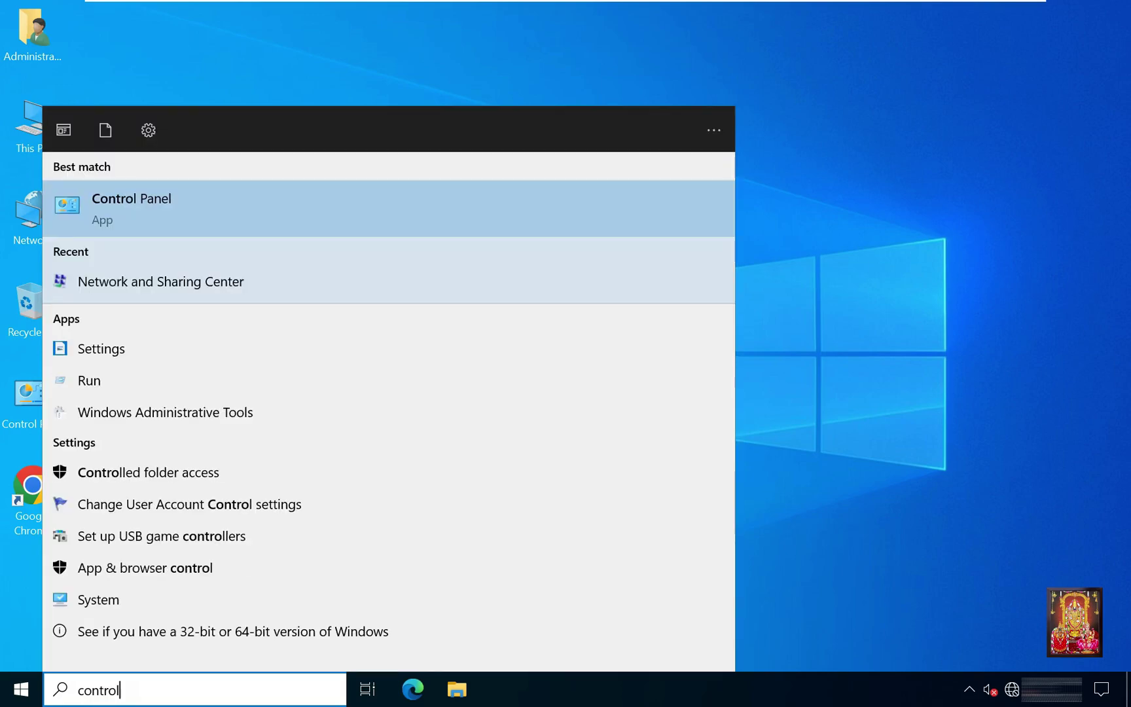
click(121, 206)
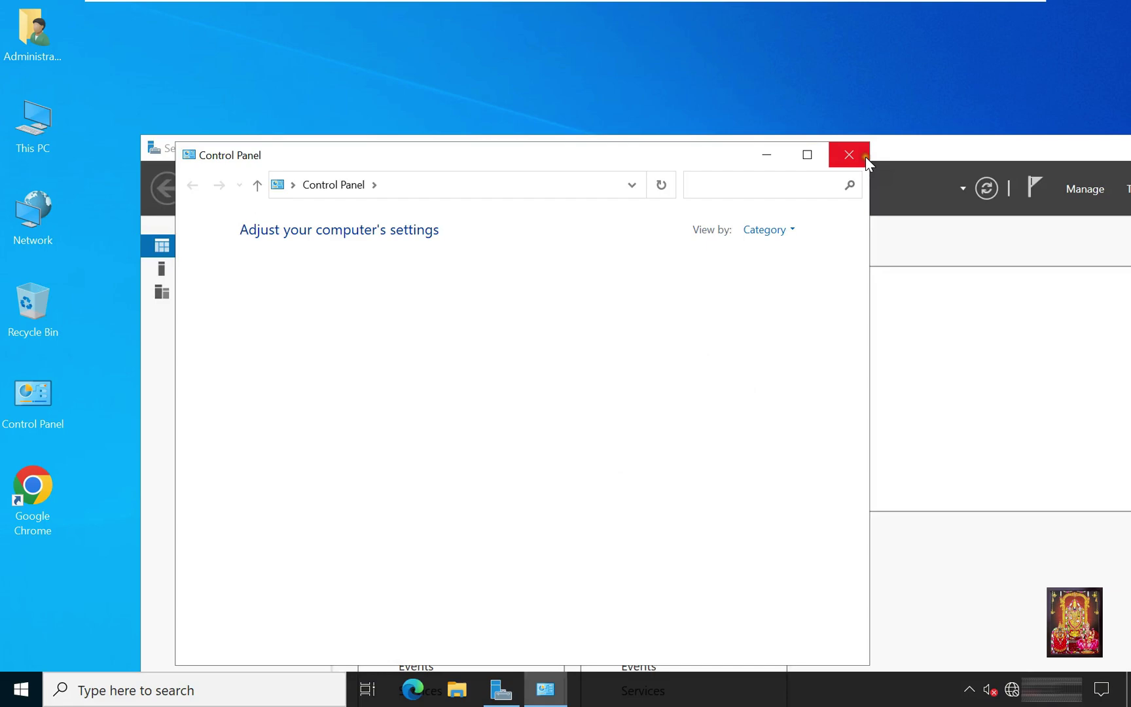
click(808, 157)
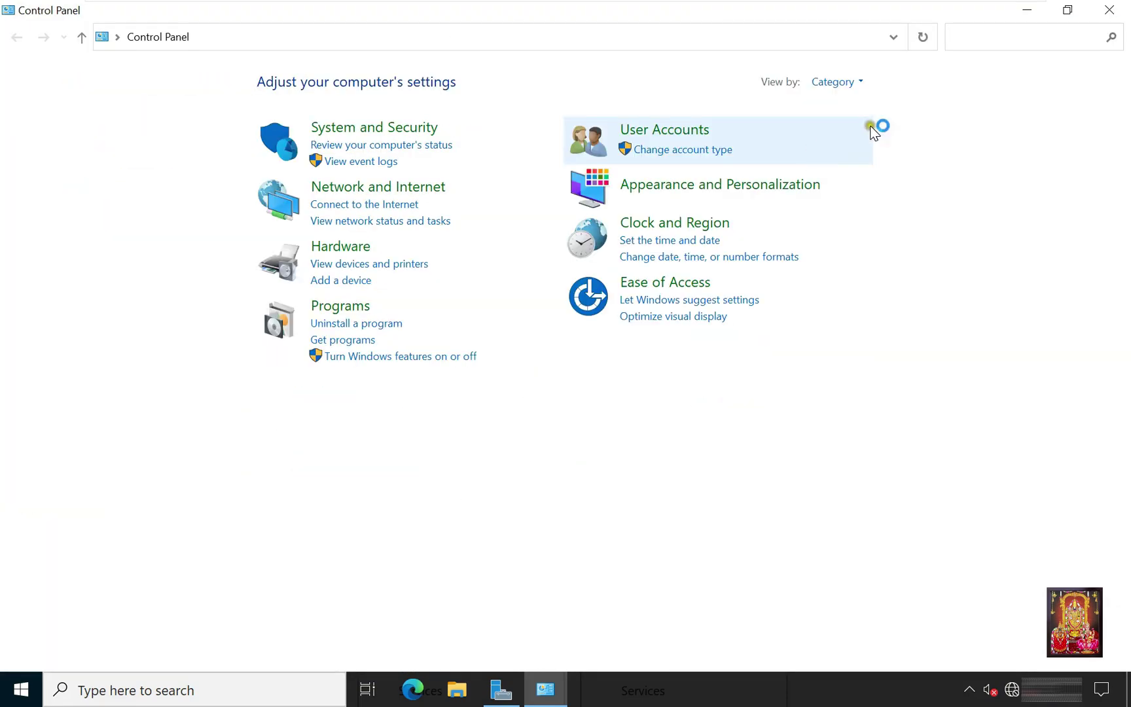
click(967, 38)
text(p)
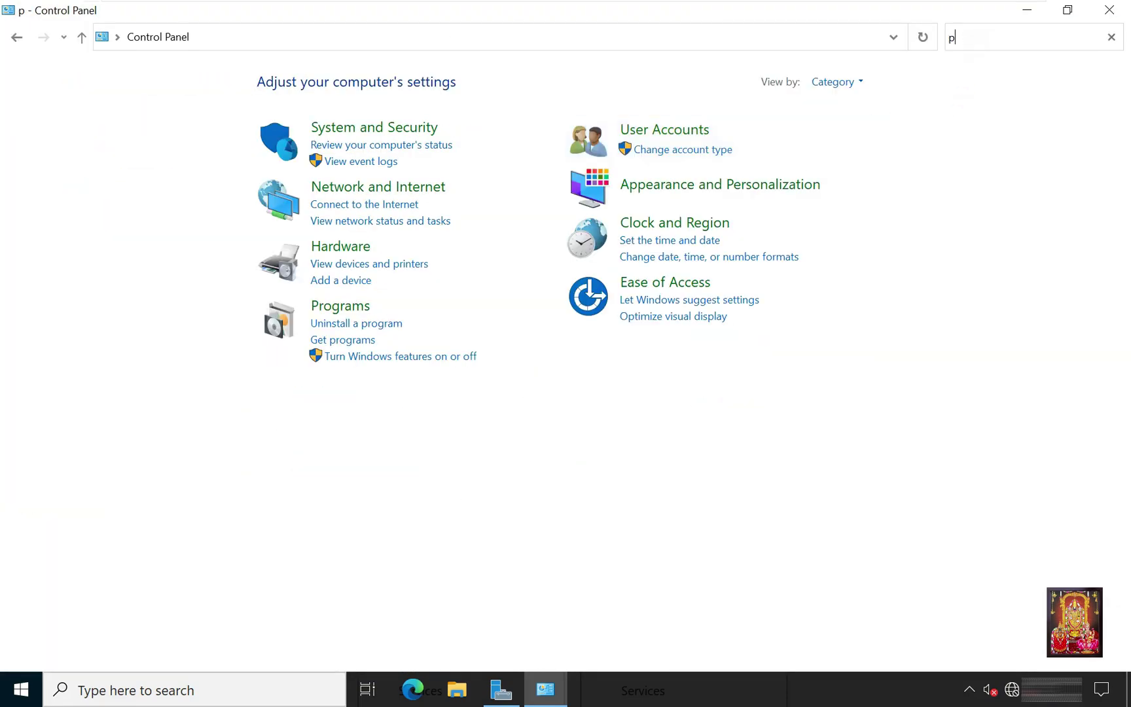
text(rinter)
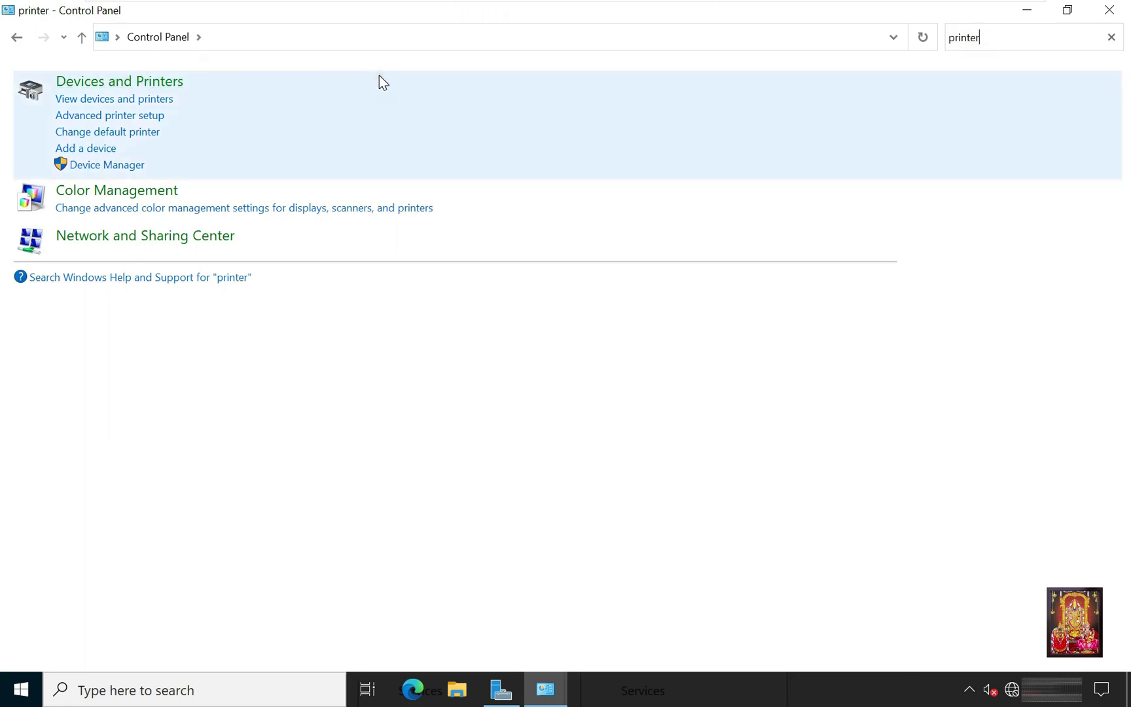
click(111, 100)
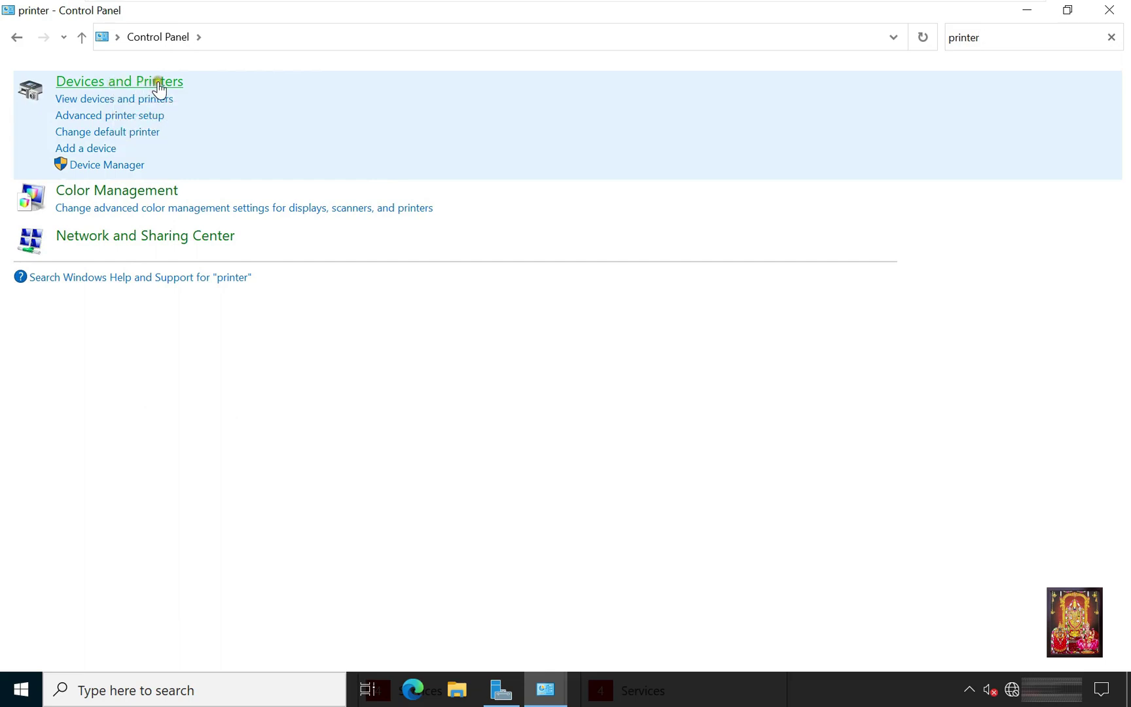
Step: Select the Canon iR2525/2530 UFRII LT in Devices and Printers to show its Multi Function Printer details
click(157, 86)
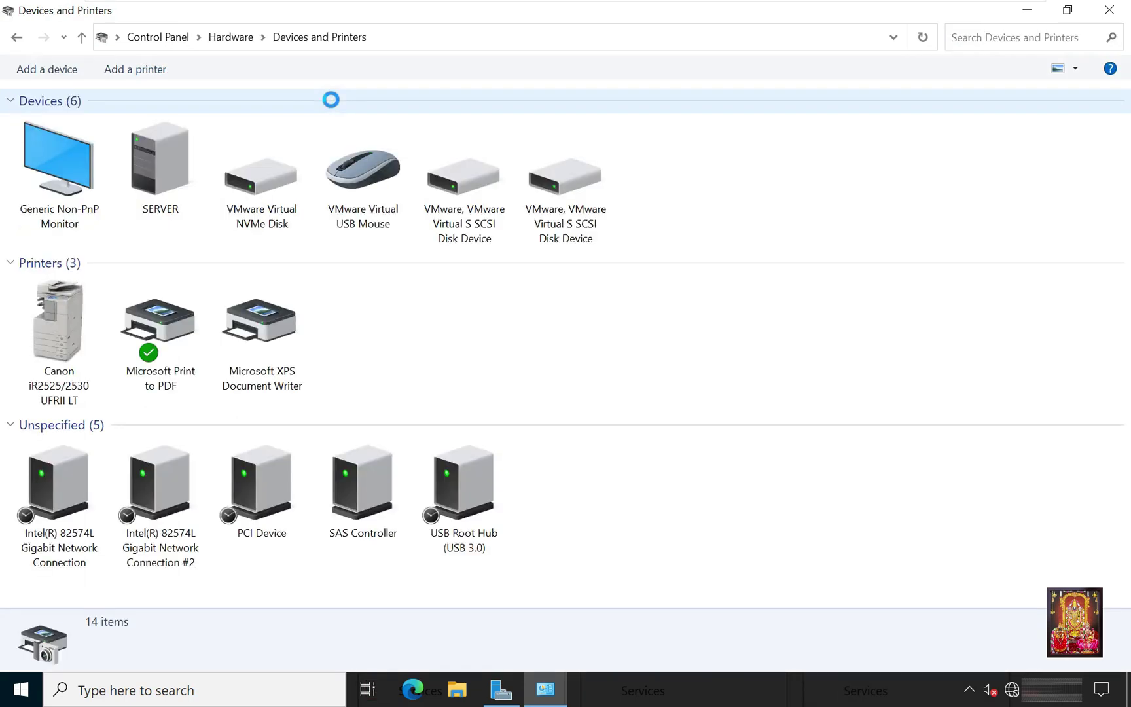
click(74, 347)
key(shift+Right)
key(shift+Right)
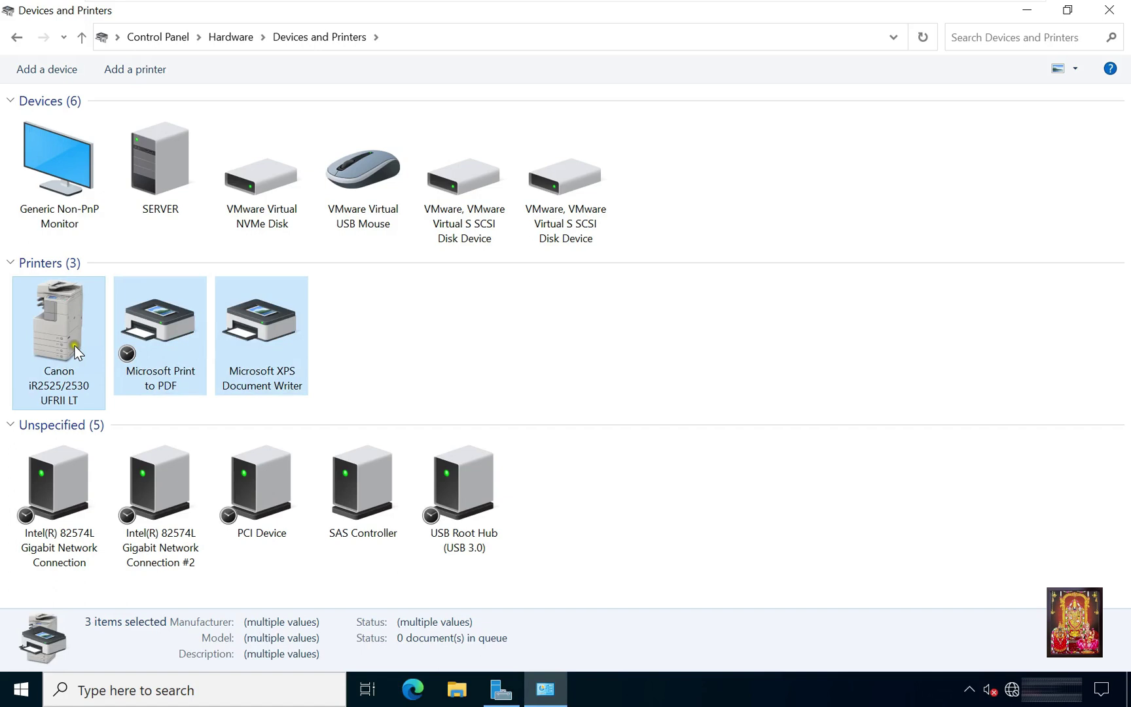
click(337, 328)
click(40, 368)
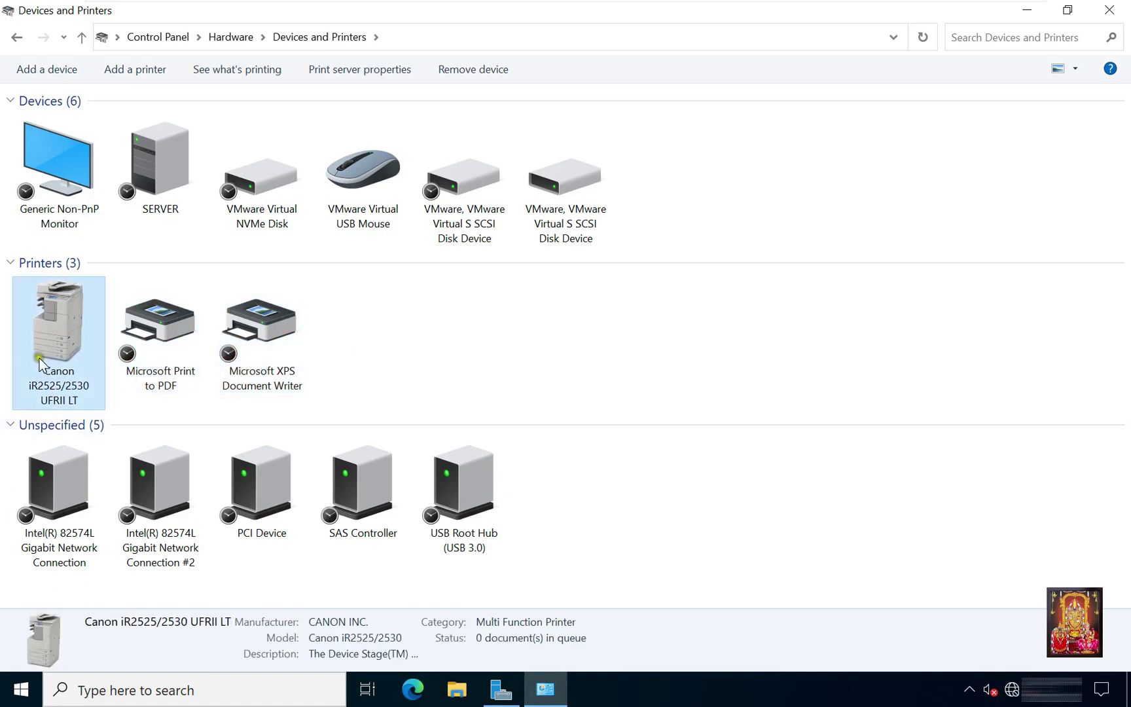